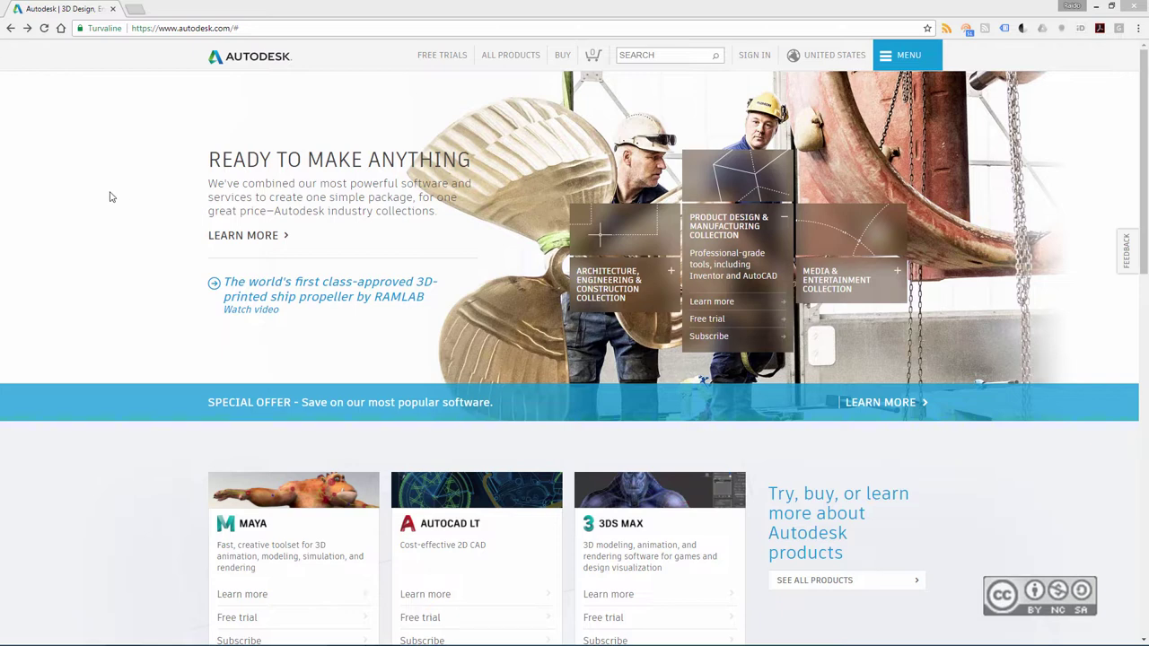
Go to Autodesk's free trials page and search the trial products for Revit
left_click(451, 59)
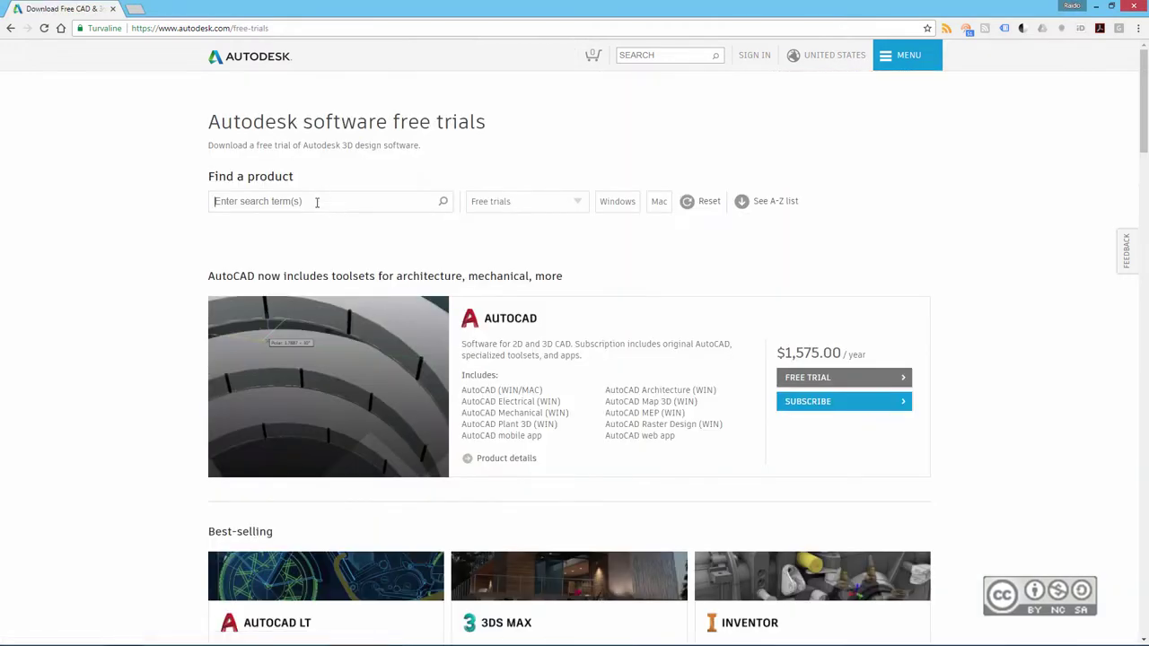
left_click(317, 202)
type("revi")
left_click(138, 302)
scroll(138, 303, "down", 5)
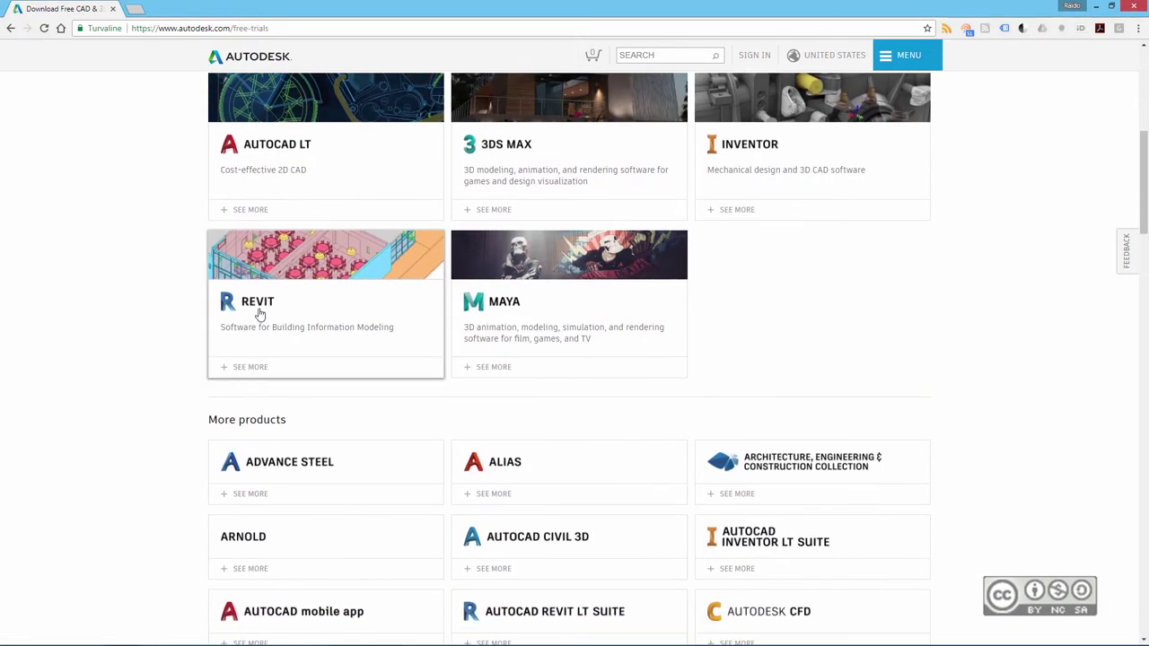
Change the address to autodesk.com/revit to load the Revit product overview page
left_click(308, 30)
left_click_drag(233, 27, 285, 27)
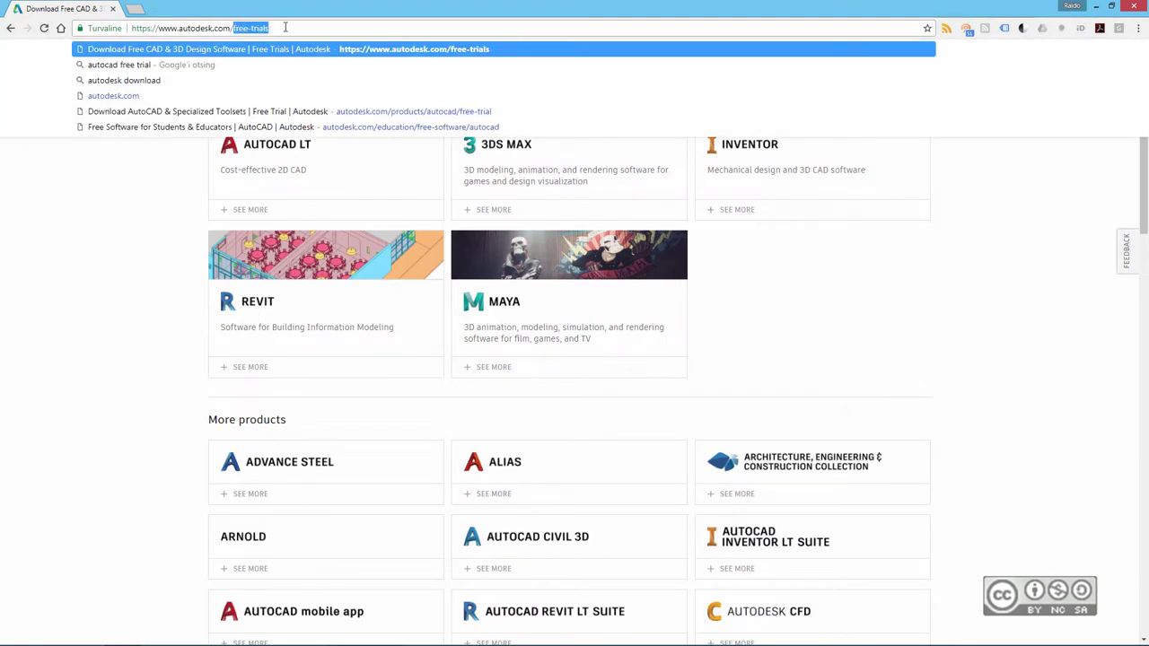
type("revit")
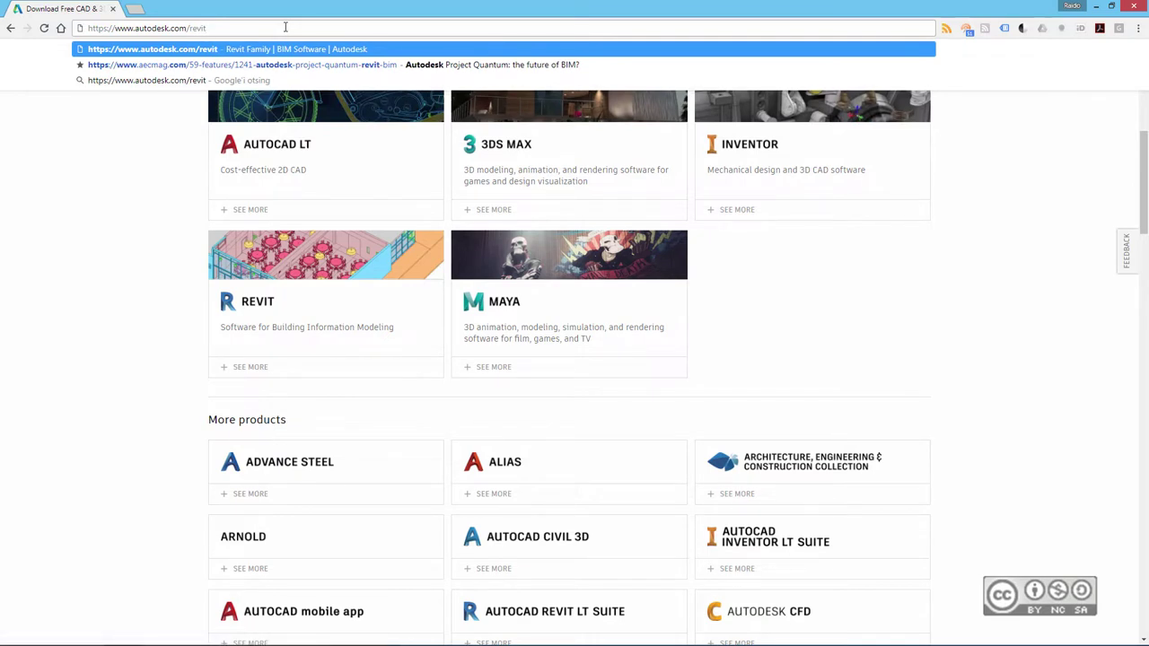
key("Return")
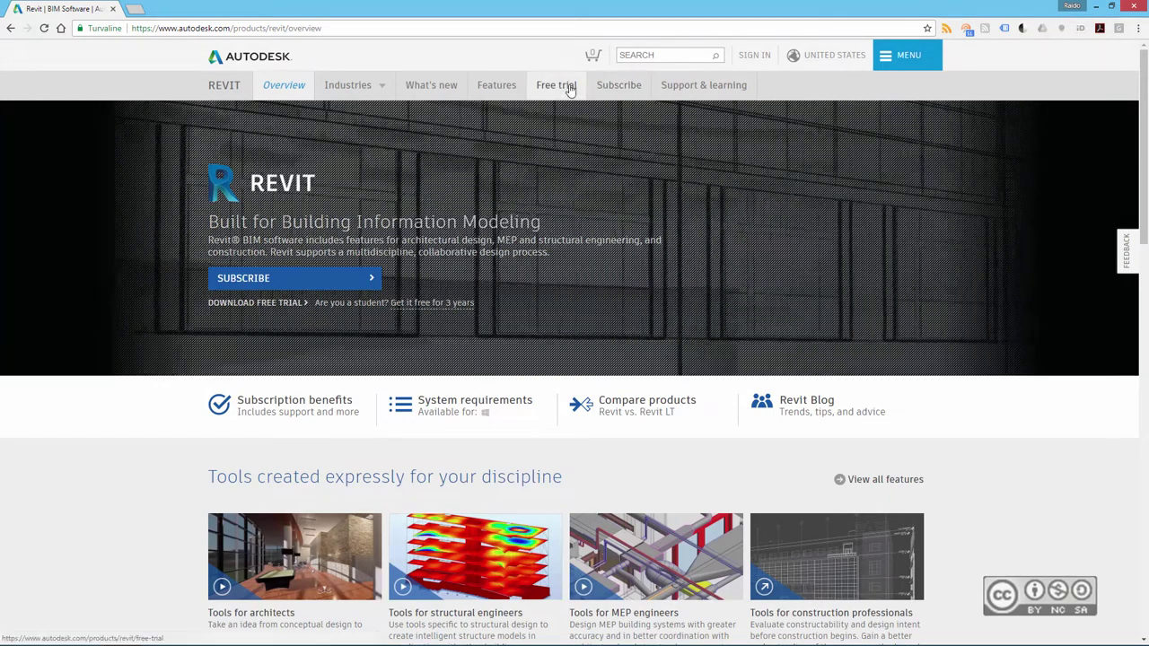
On the Free trial tab, start the Revit trial download to show its Windows 64-bit, 16 GB requirements
left_click(566, 84)
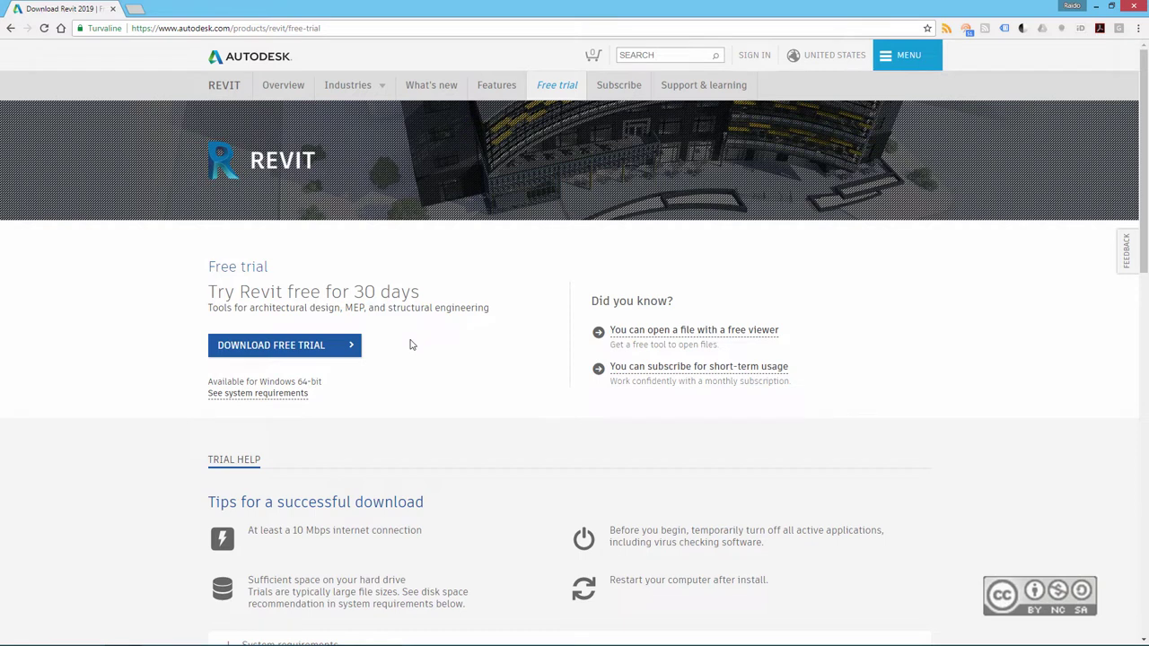
left_click(296, 351)
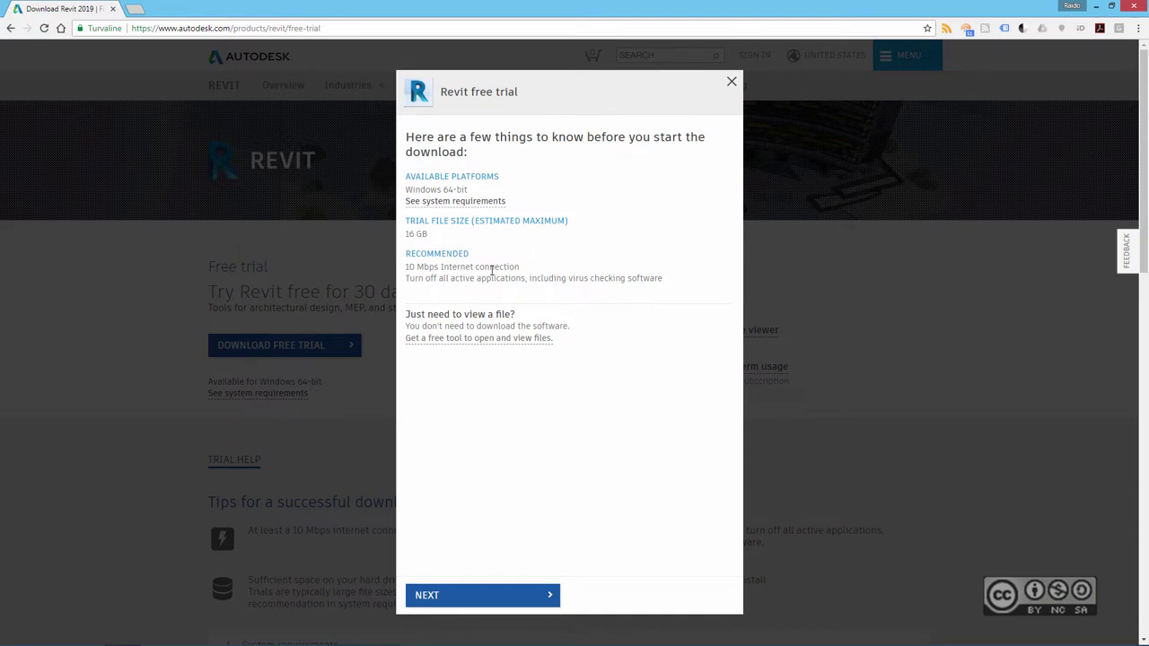
Register as 'A business user' and continue to the sign-in step
left_click(472, 595)
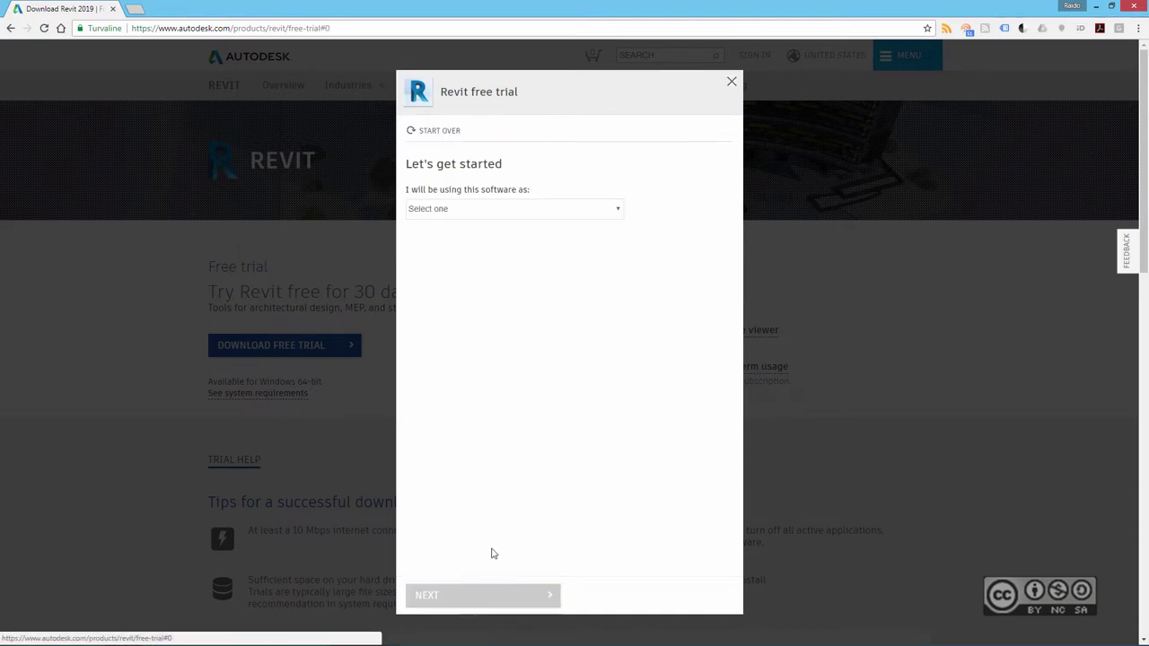
left_click(461, 210)
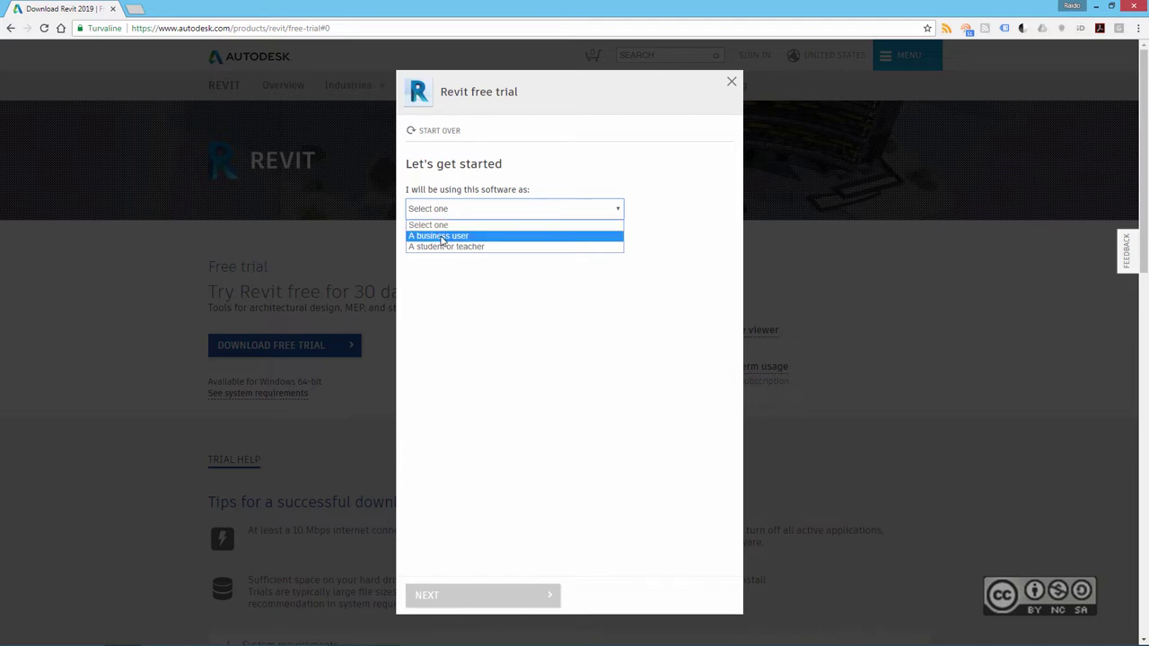
left_click(441, 236)
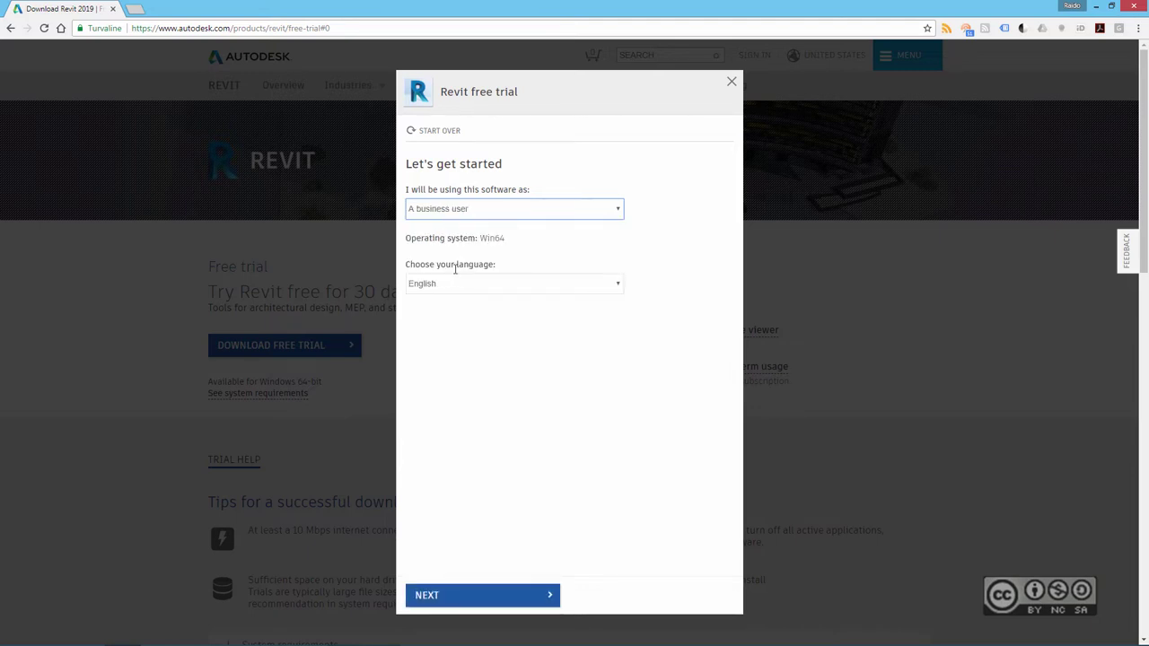
left_click(436, 595)
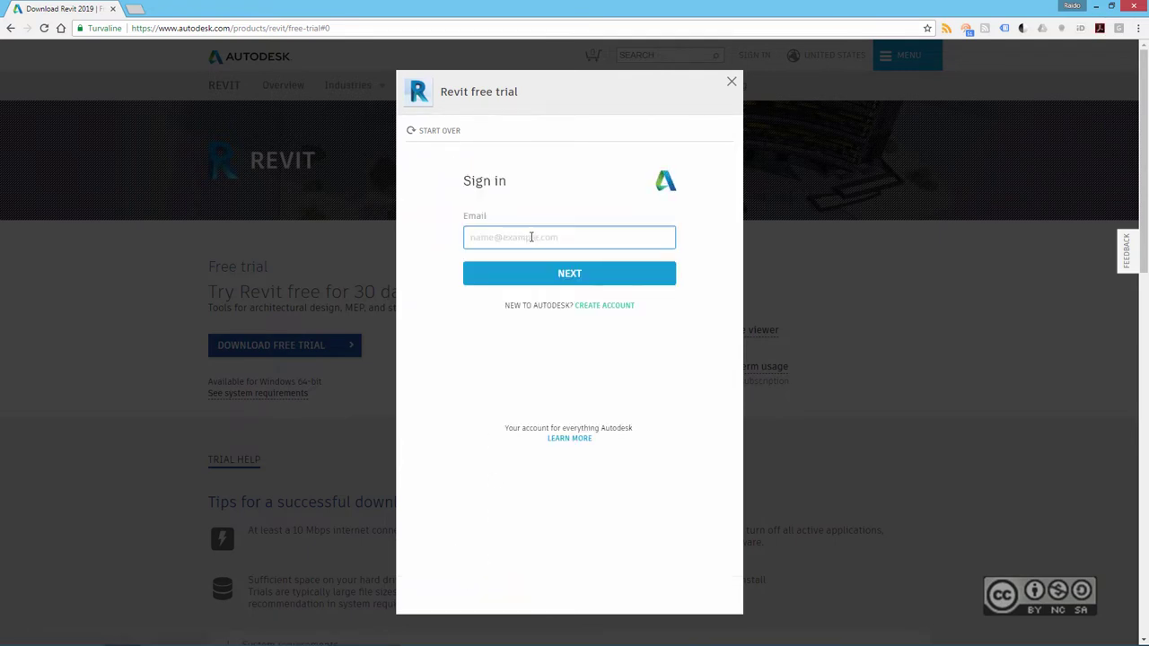
Submit the account e-mail, then fill in the saved account password
left_click(531, 236)
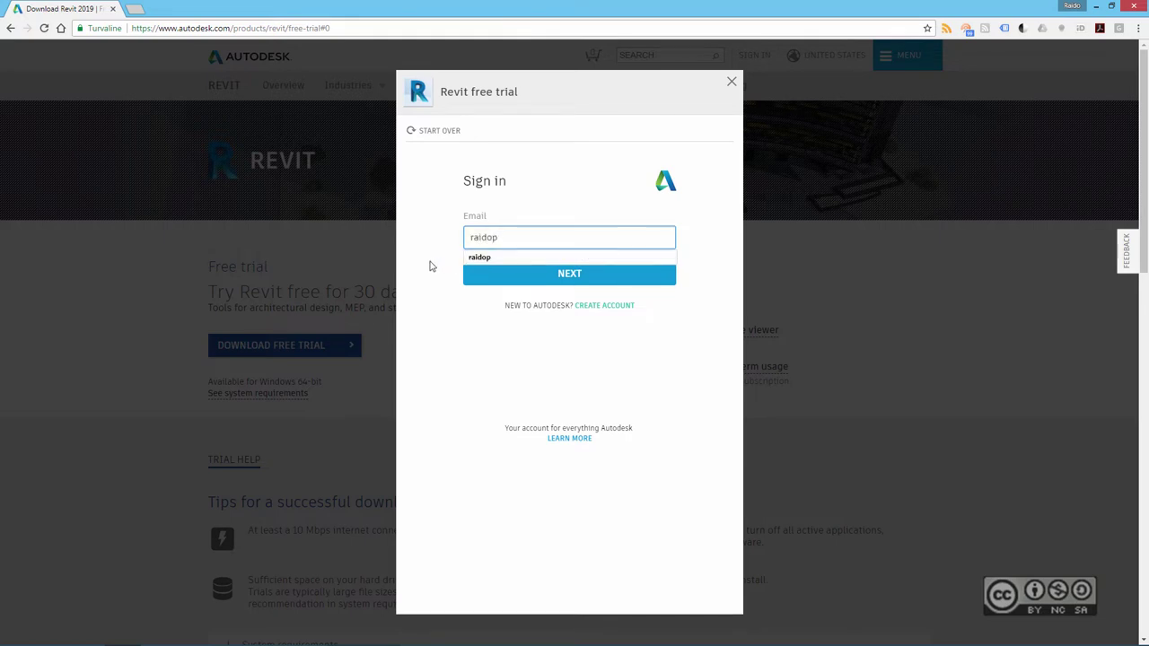
left_click(434, 265)
left_click(570, 276)
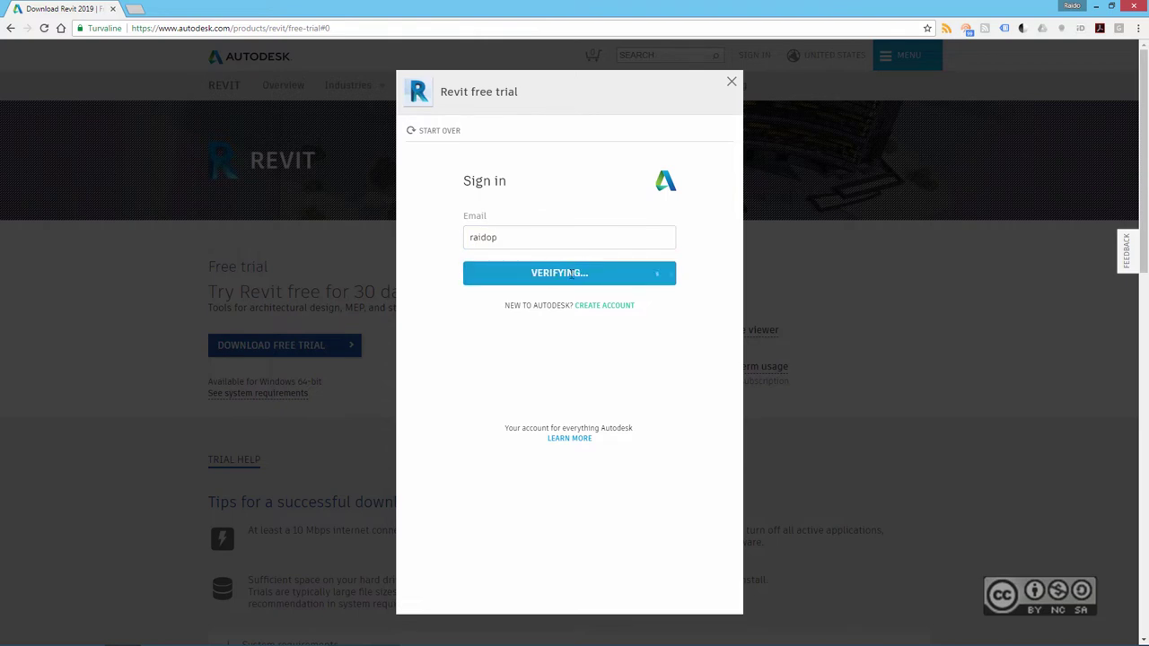
left_click(525, 273)
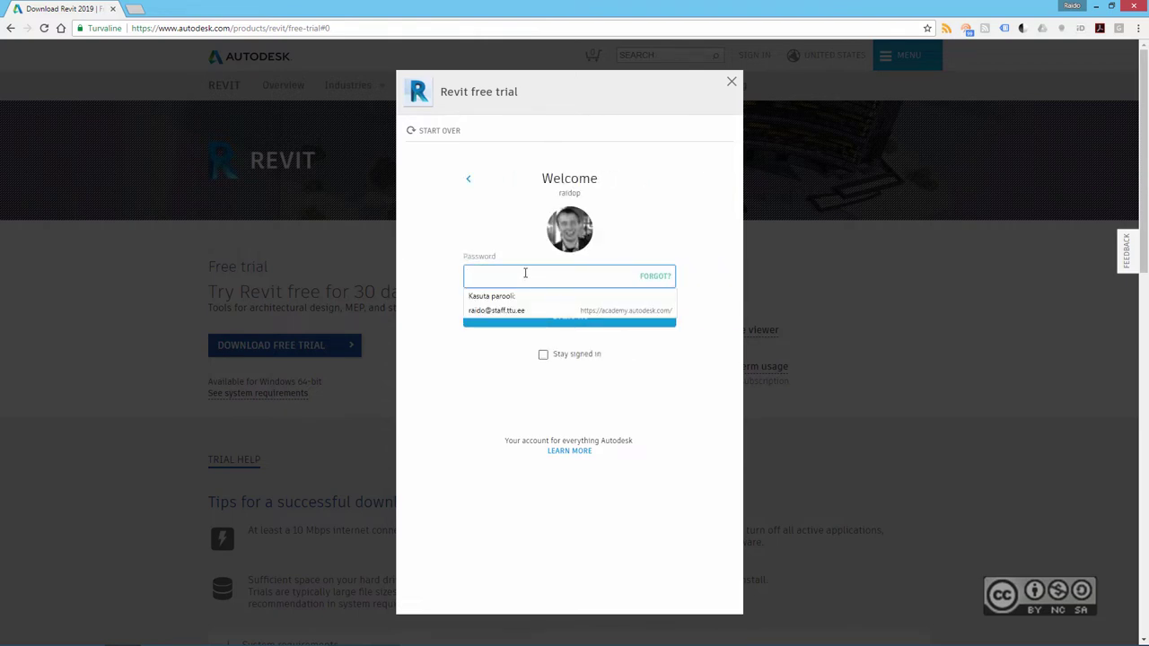
left_click(582, 312)
Sign in, autofill the company details with Finland, enter 'None' as State/Province, and continue
left_click(579, 318)
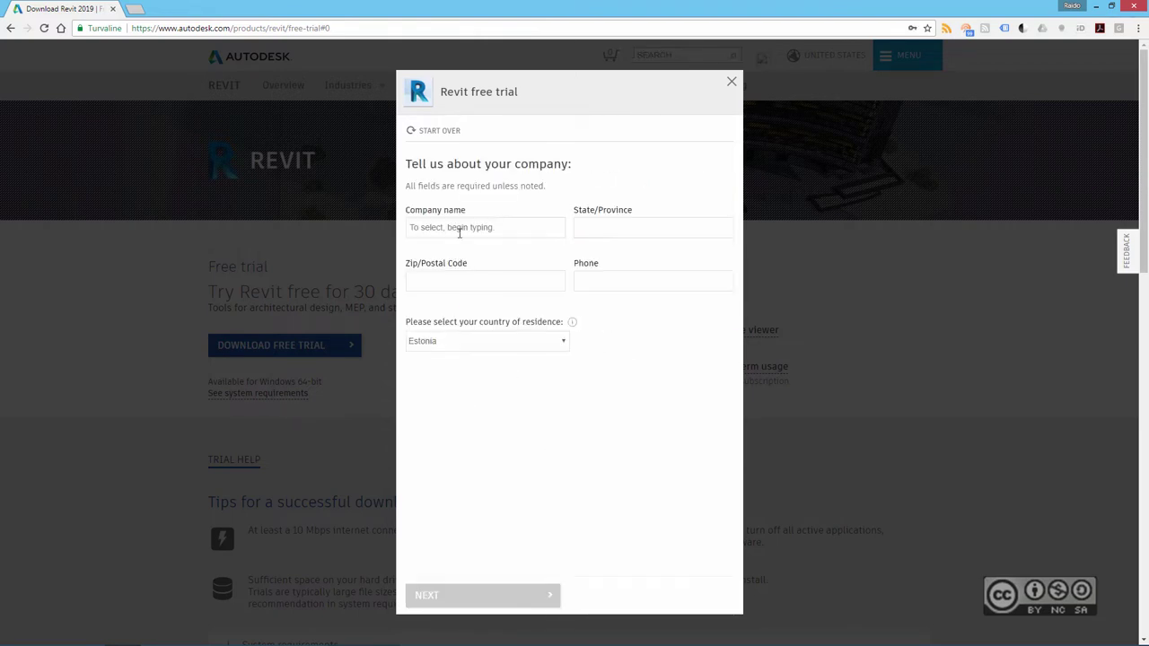
left_click(500, 228)
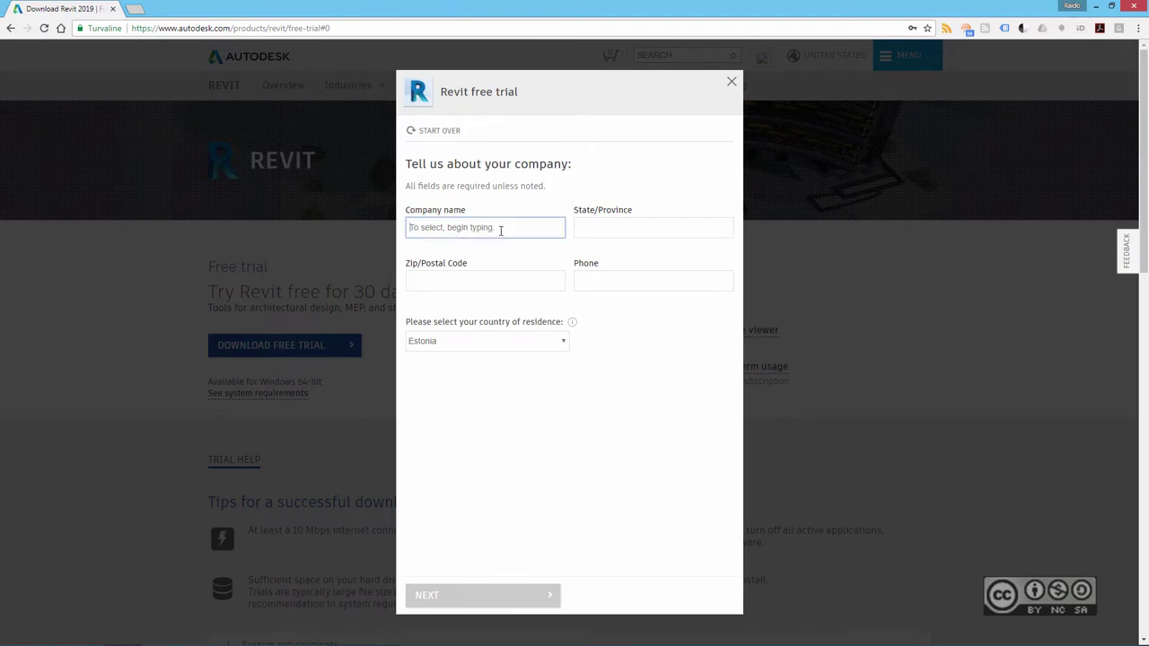
left_click(640, 229)
type("None")
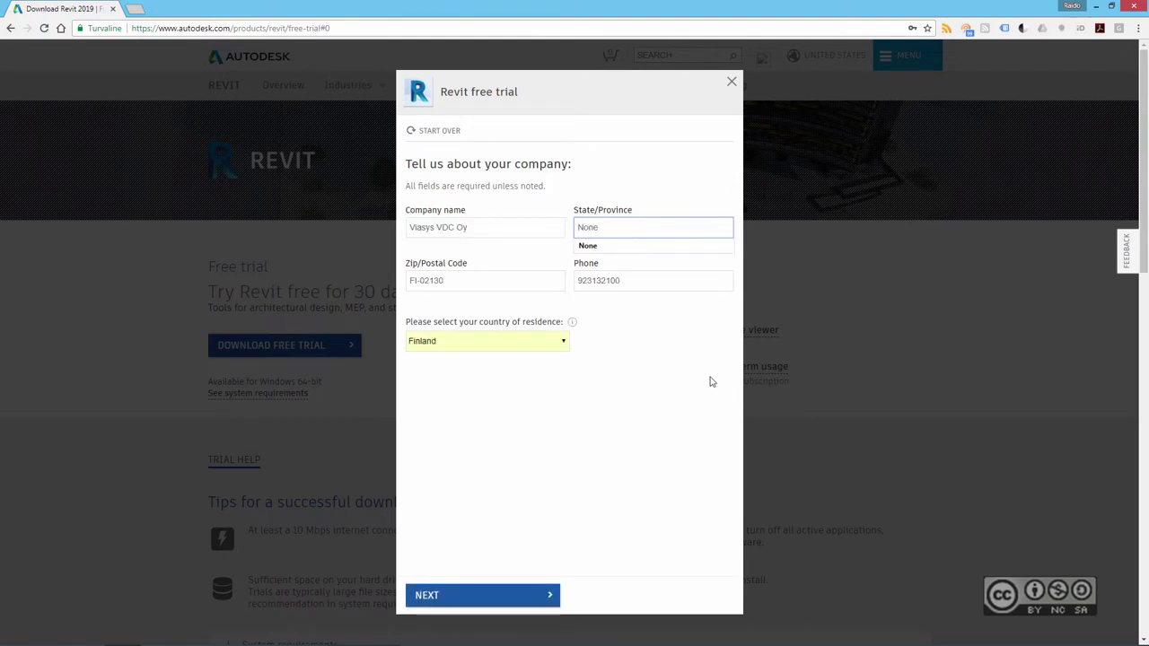
left_click(457, 597)
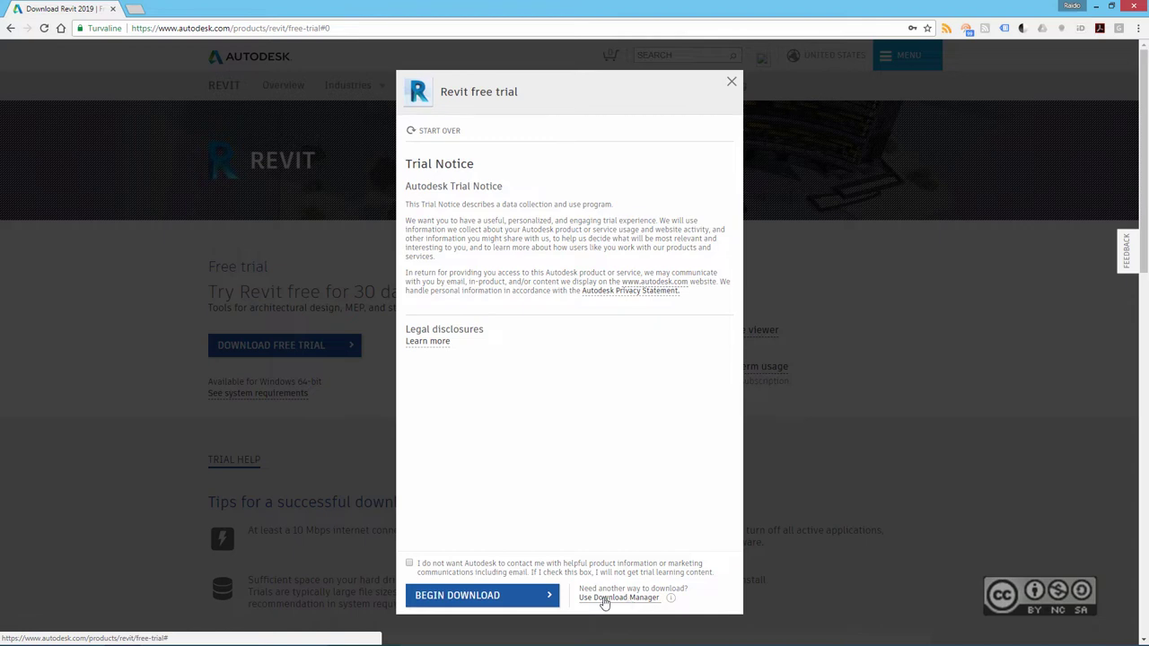
Choose Download Manager and save AutodeskDownloadManager_webinstall.exe to the Desktop
left_click(604, 599)
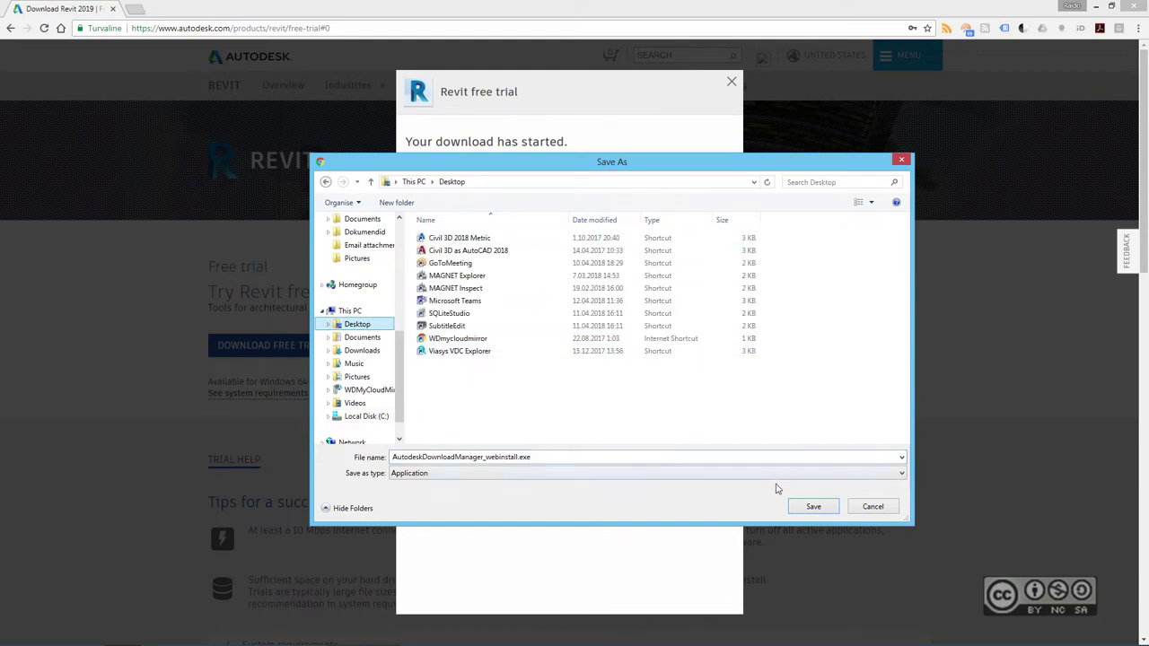
left_click(813, 506)
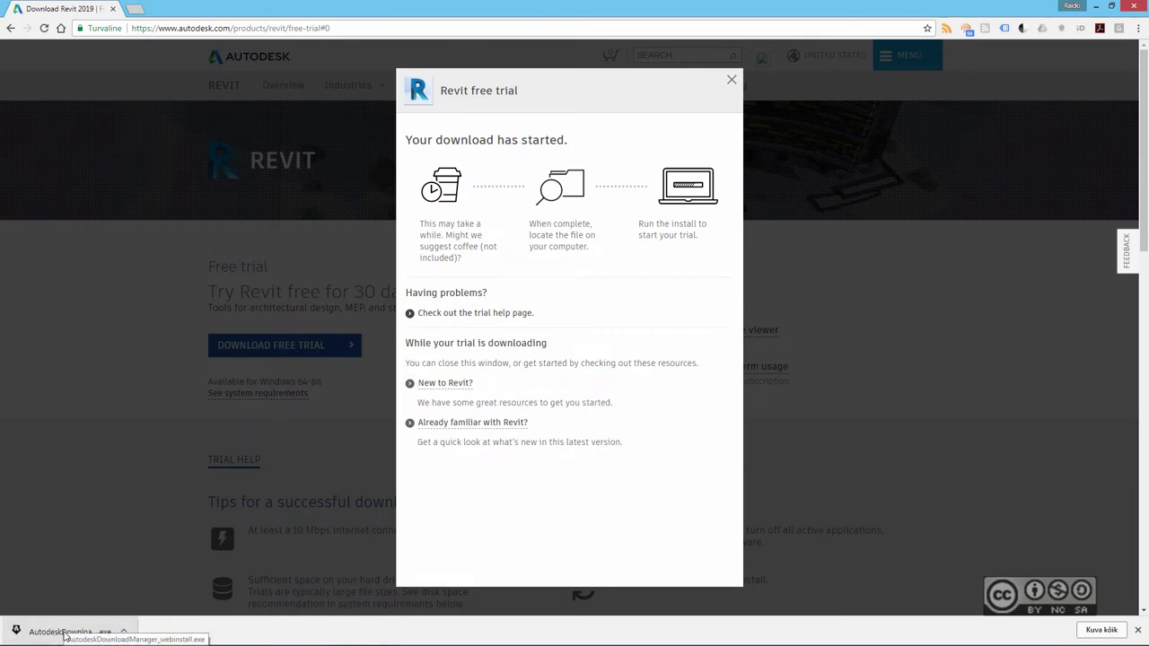
Run the Download Manager, dismiss the queued notice, review the canceled Revit 2019 downloads, then close it
left_click(51, 632)
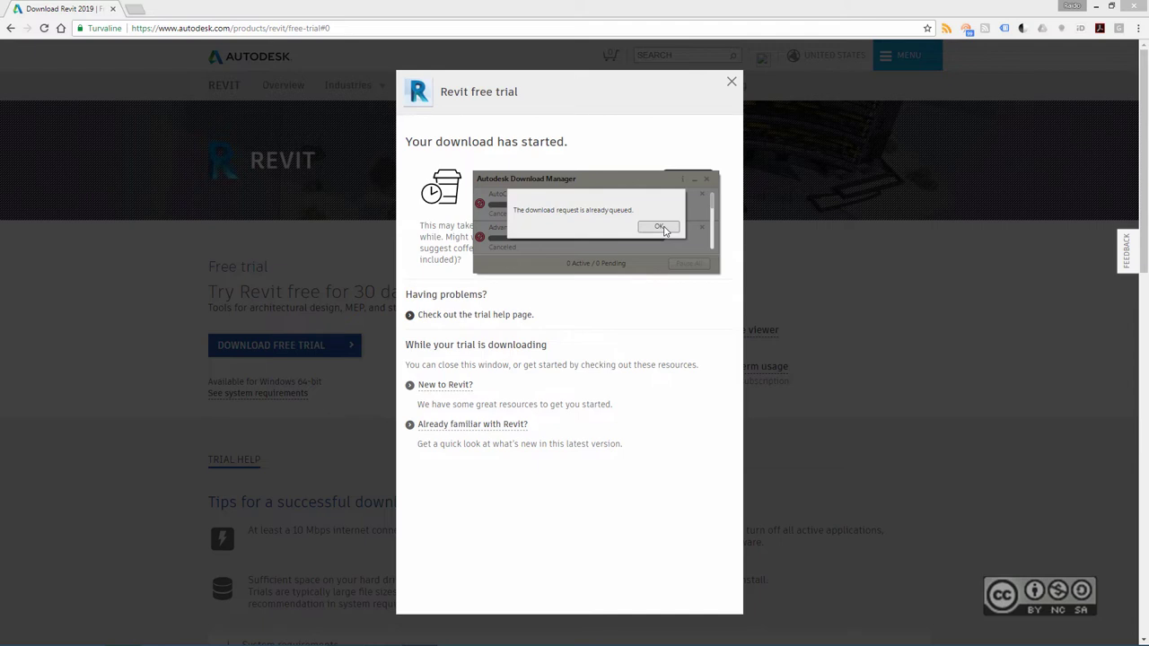
left_click(665, 230)
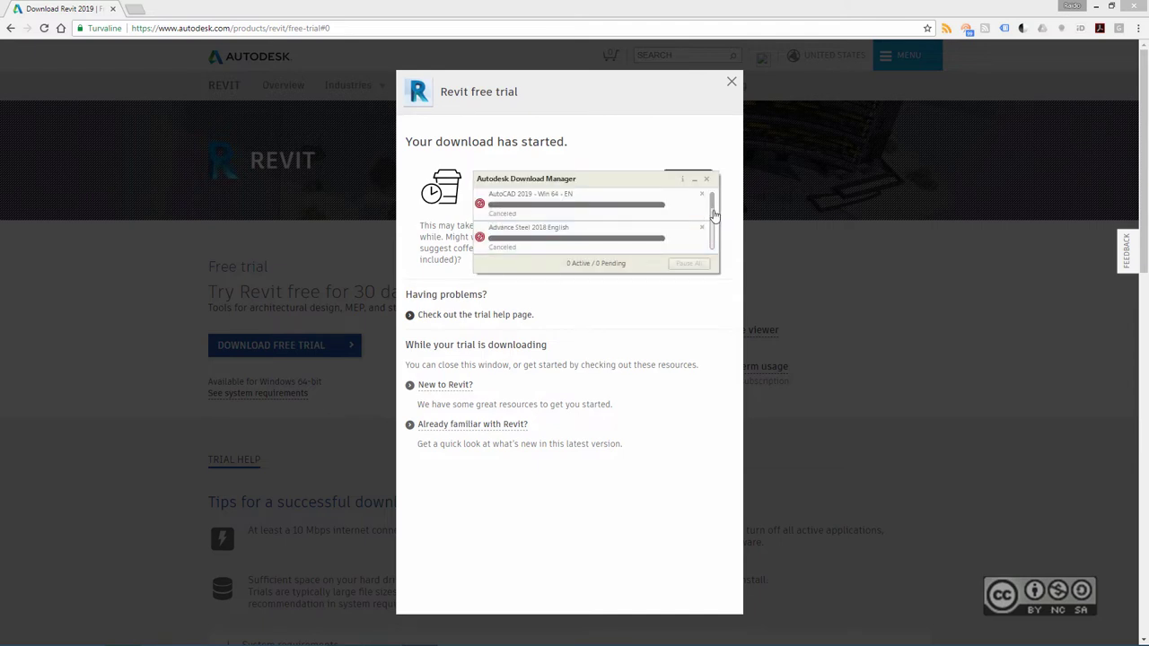
left_click_drag(713, 273, 709, 468)
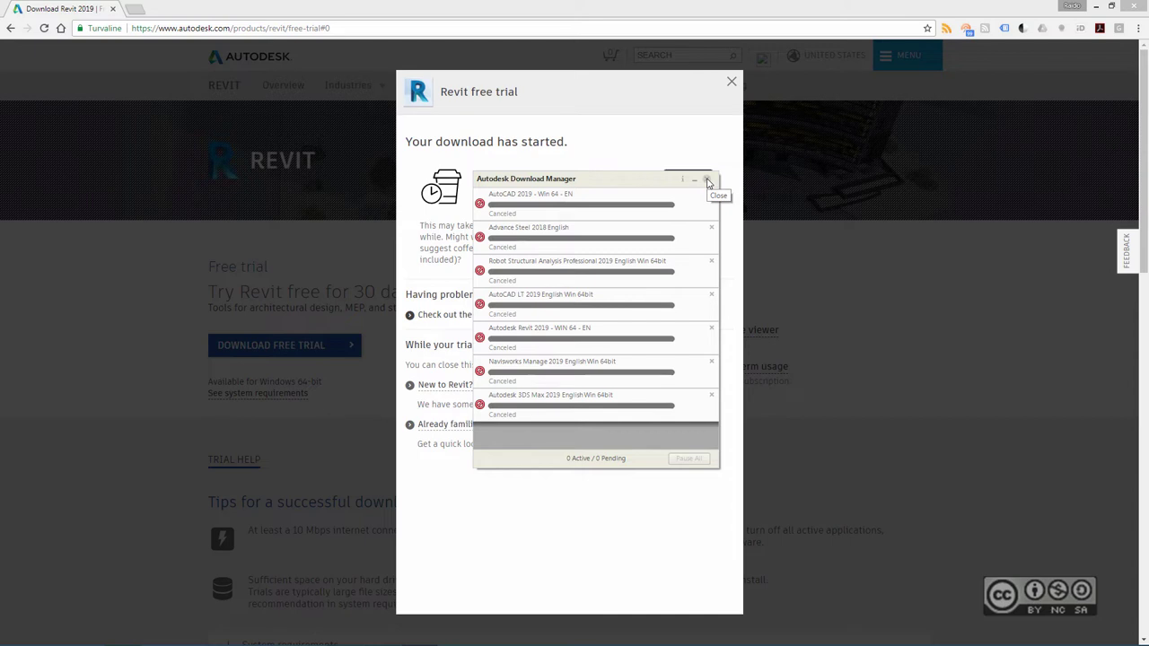
left_click(709, 182)
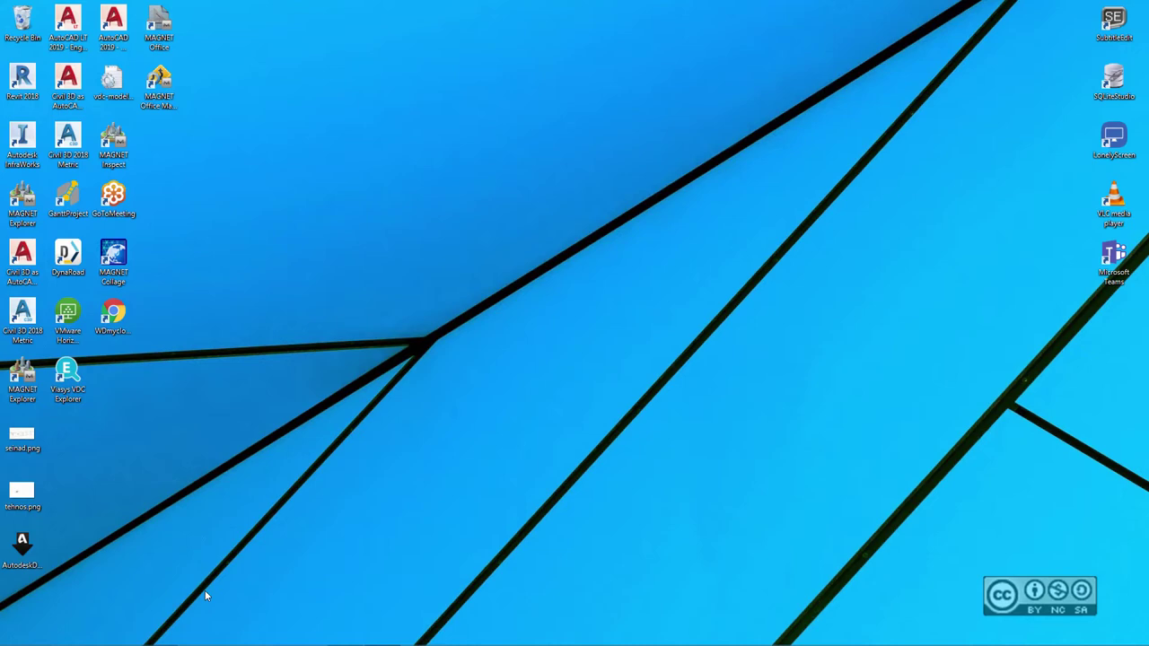
Restore the 2019 install folder and open Revit_2019_G1_Win_64bit_Trial_dlm to locate Setup.exe
left_click(160, 635)
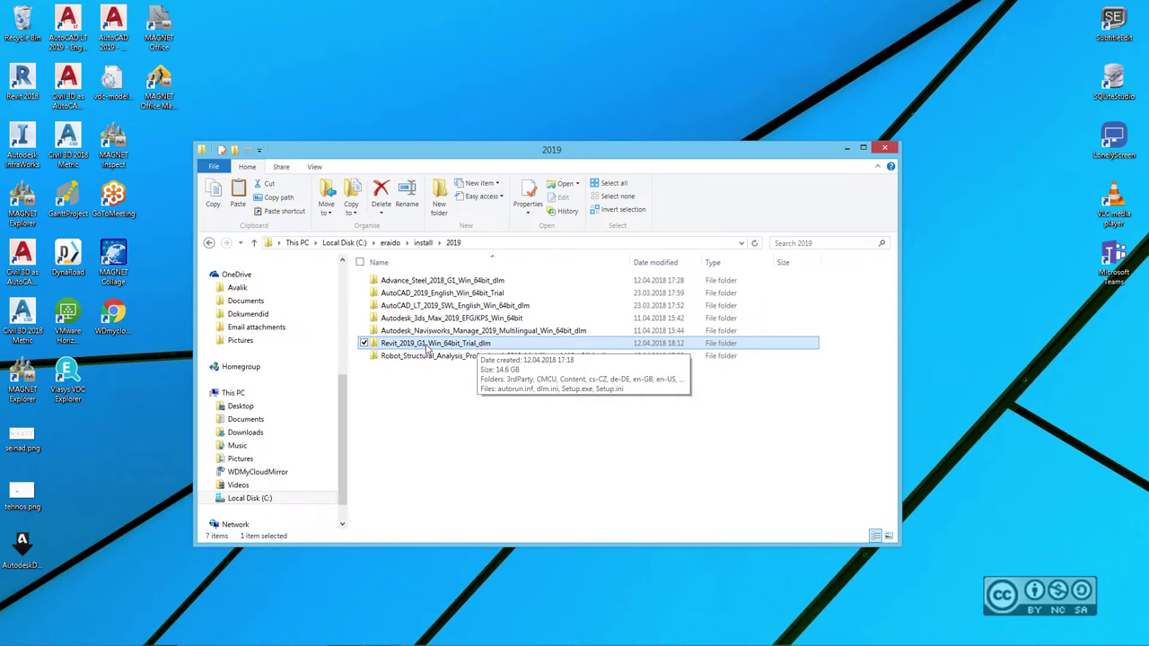
double_click(427, 347)
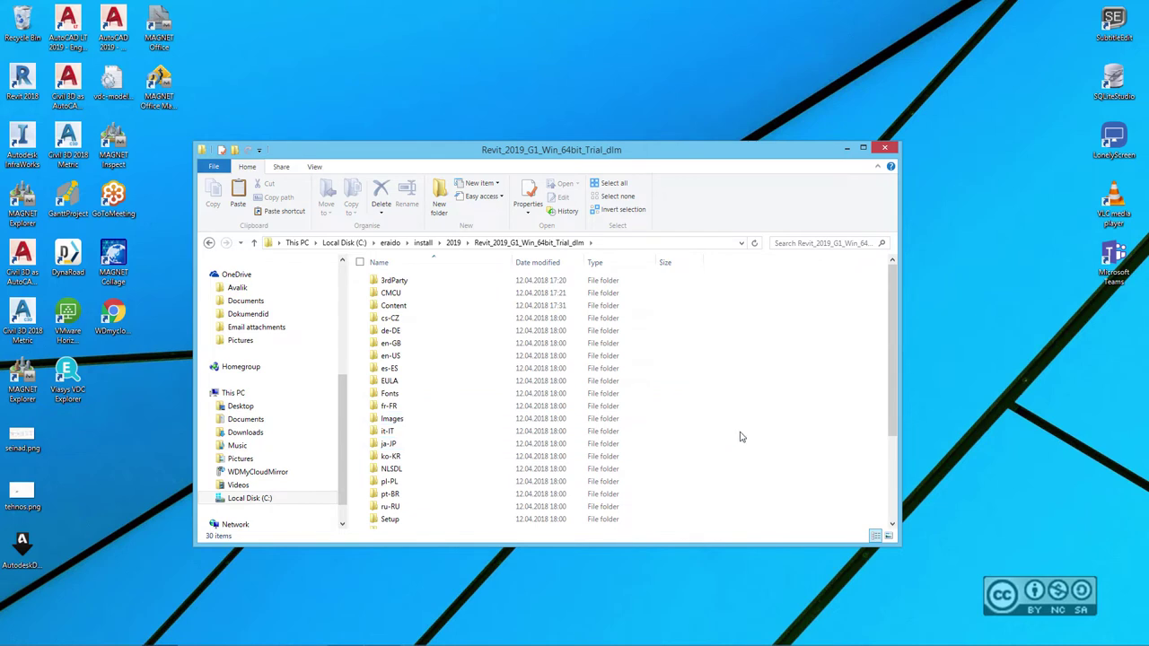
scroll(740, 437, "down", 3)
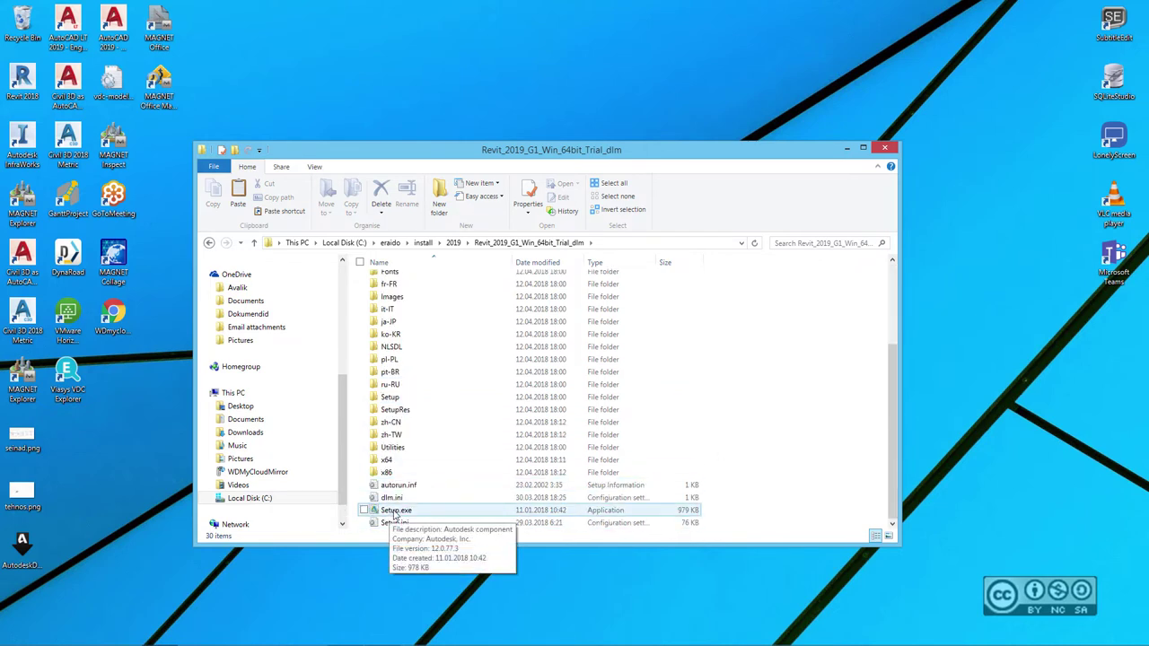
Launch Setup.exe, choose Install Tools & Utilities, and accept the license agreement
double_click(395, 510)
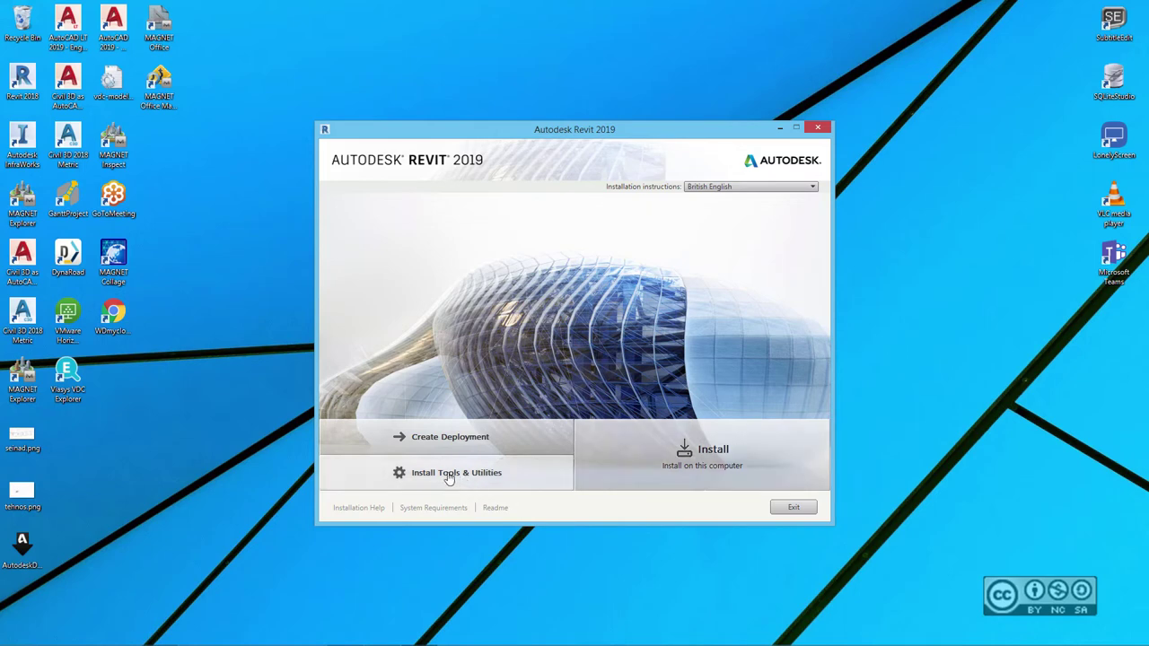
left_click(491, 474)
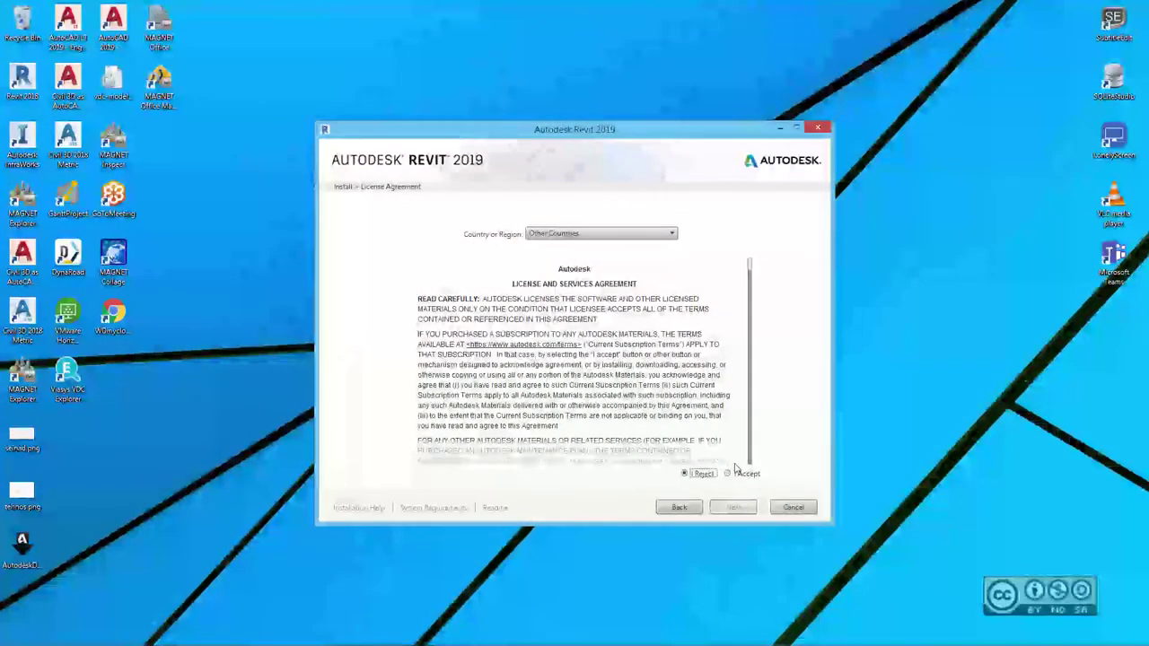
left_click(728, 473)
left_click(734, 507)
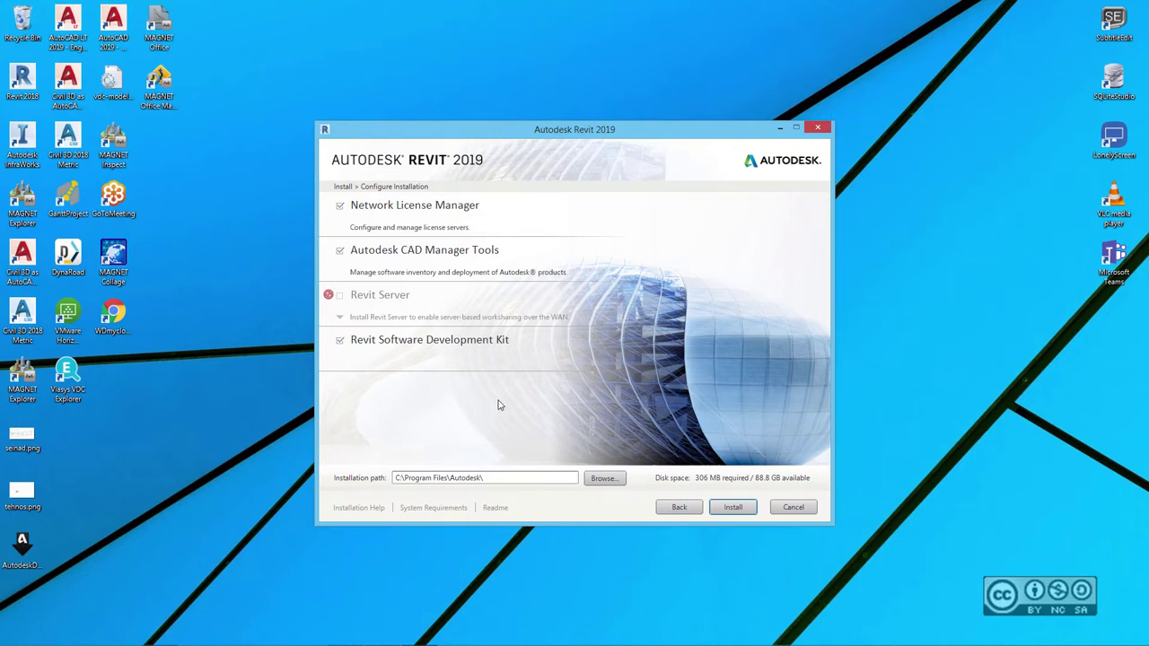
Step back through the license agreement page to the installer's start screen
left_click(680, 508)
left_click(679, 508)
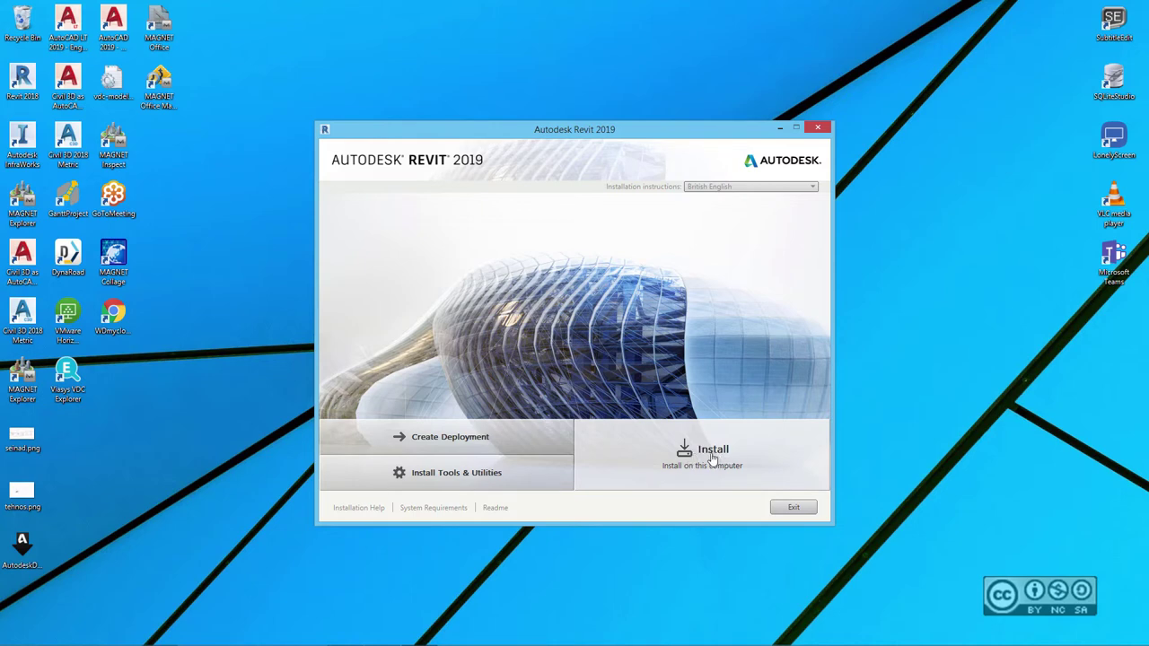
Choose Install on this computer, accept the license agreement, and reach the product configuration list
left_click(712, 458)
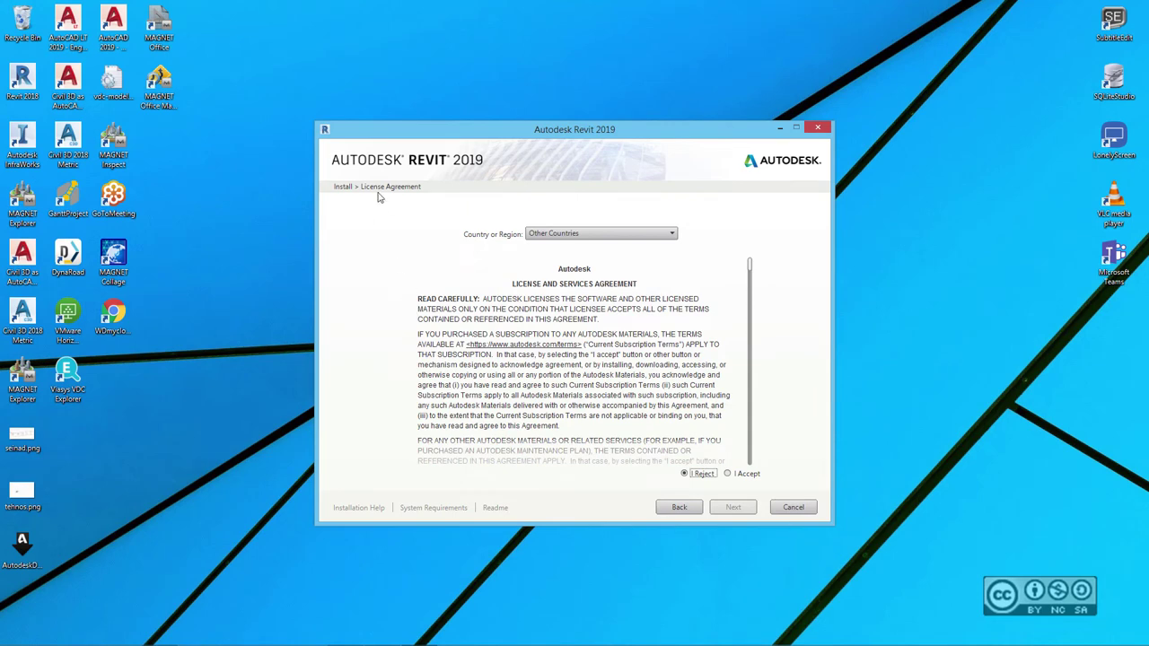
left_click_drag(751, 273, 750, 383)
left_click(735, 478)
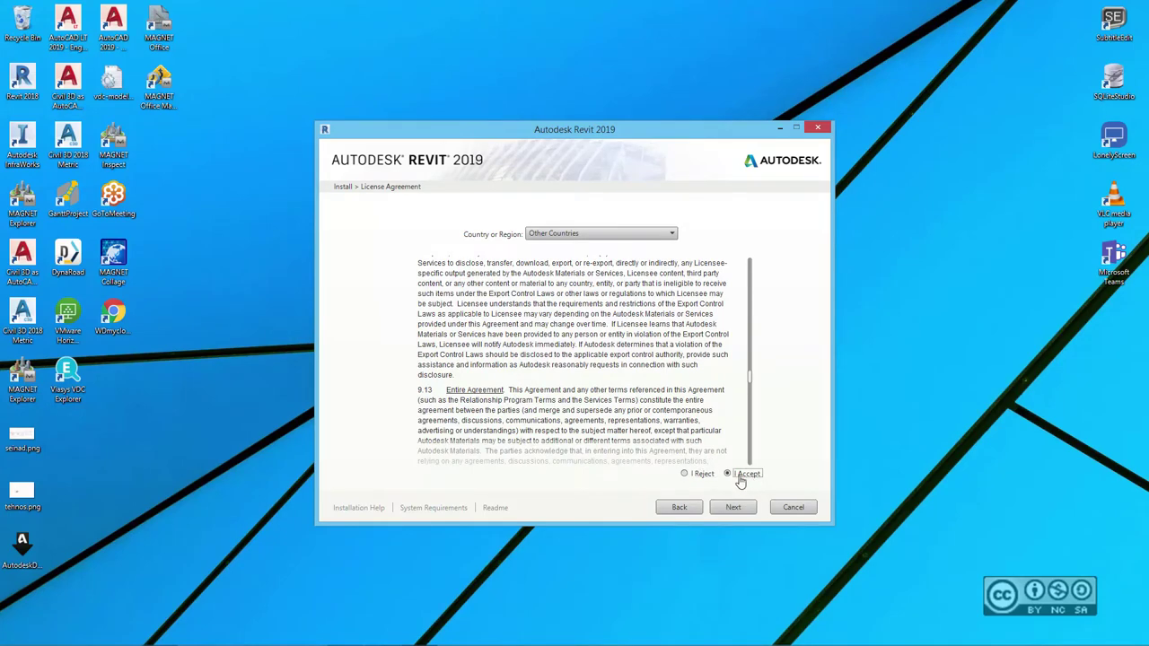
left_click(733, 507)
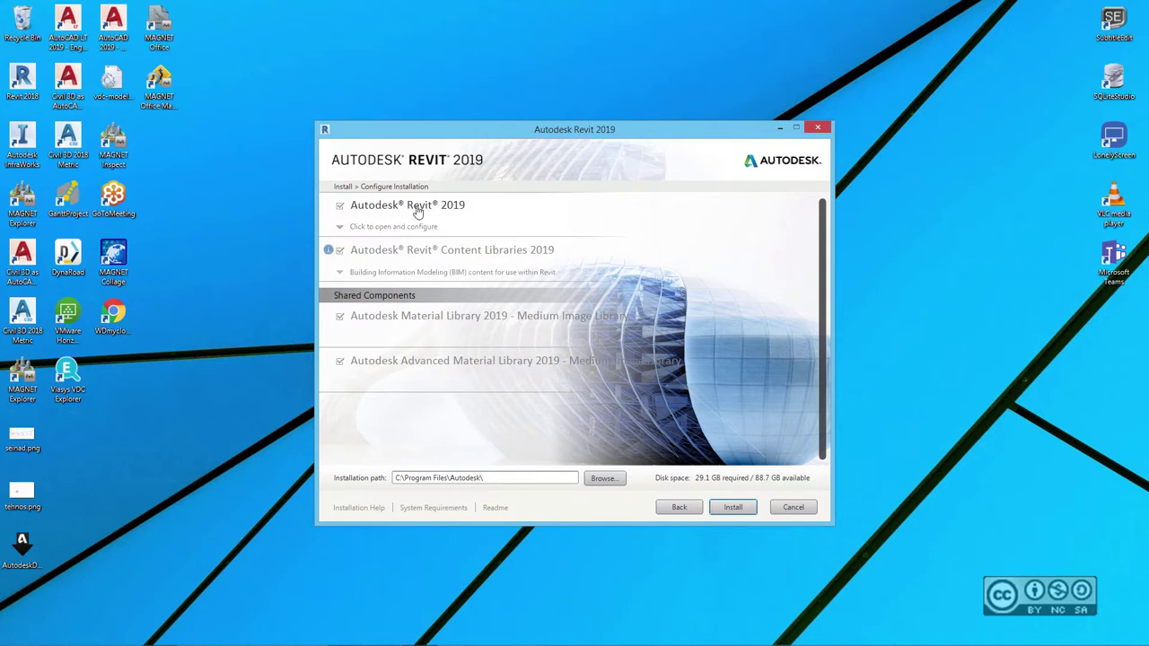
left_click(451, 210)
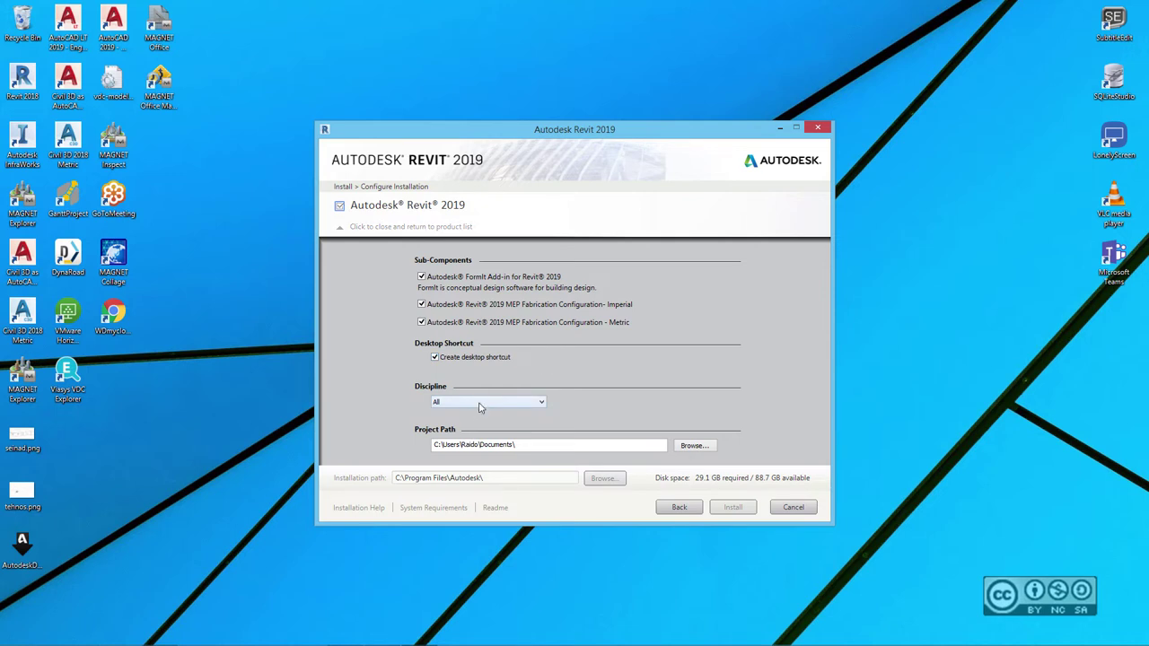
left_click(530, 406)
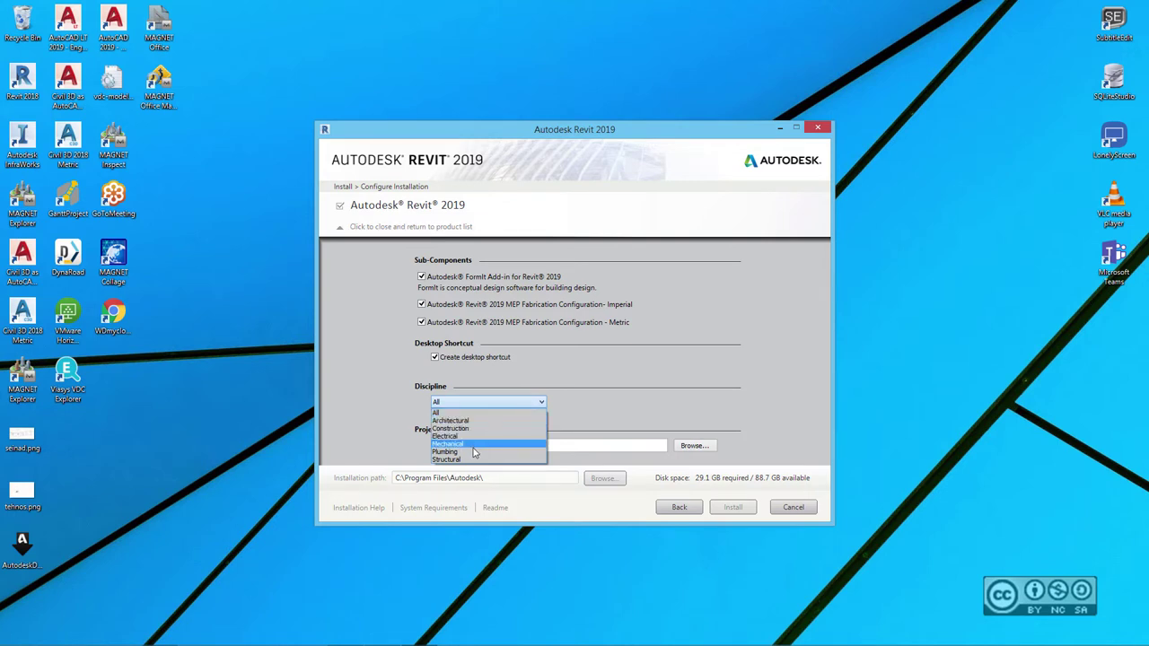
left_click(588, 400)
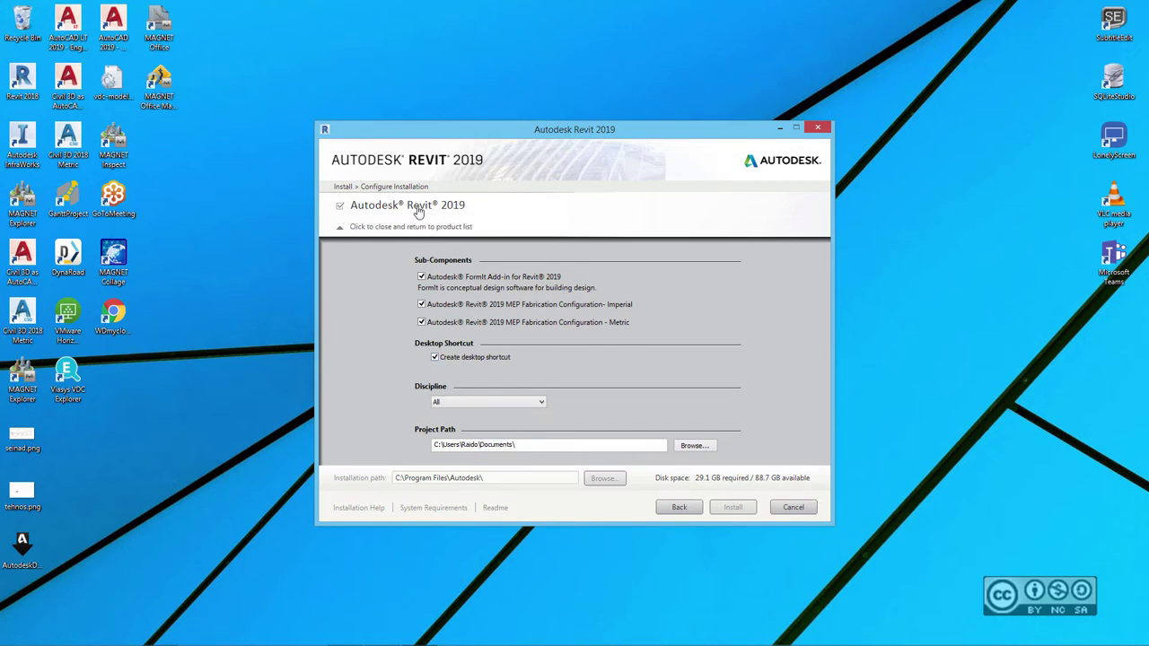
Collapse the Revit 2019 options and expand the Content Libraries 2019 settings panel
left_click(446, 215)
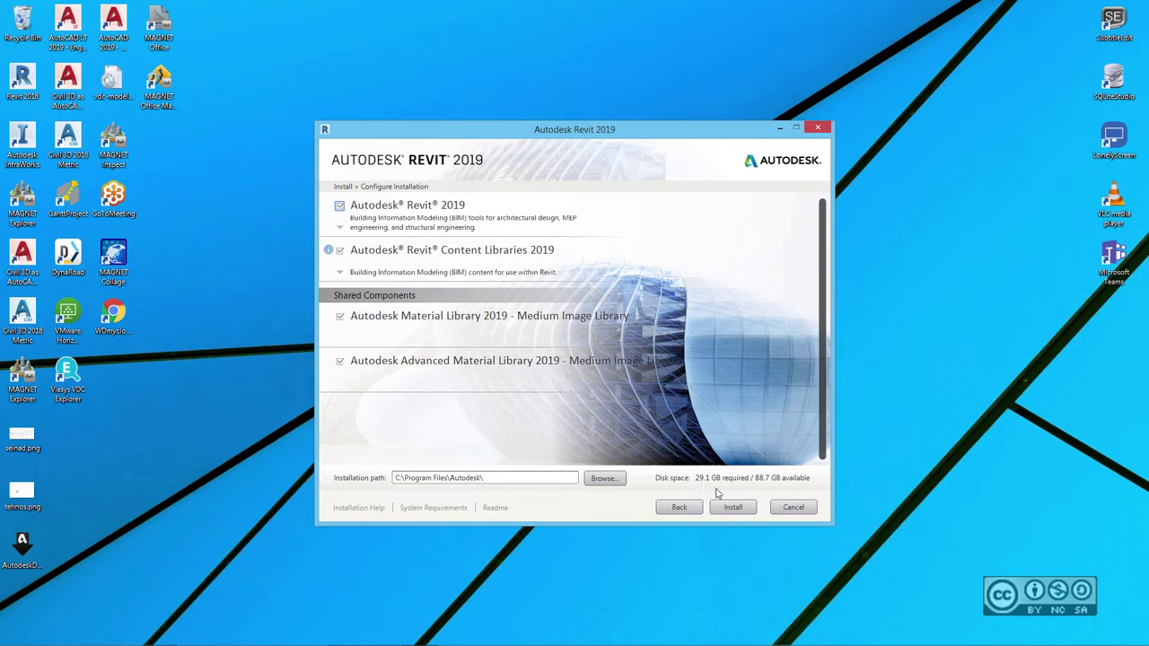
left_click(462, 256)
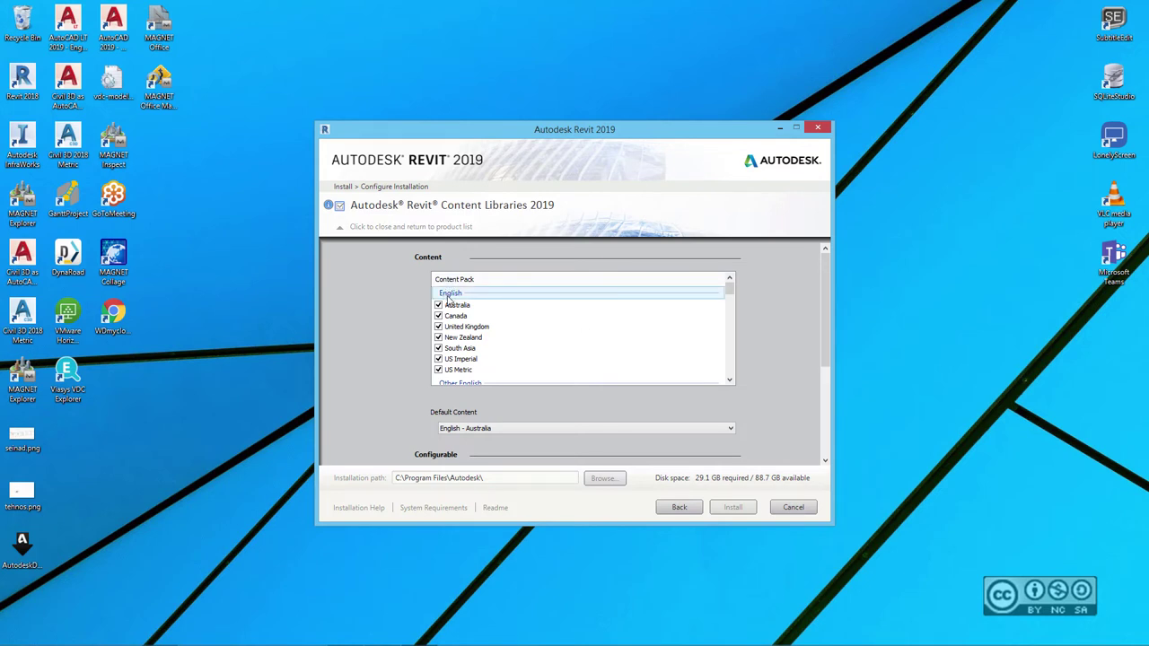
Uncheck all English content packs and tick only the US Metric pack
left_click(449, 299)
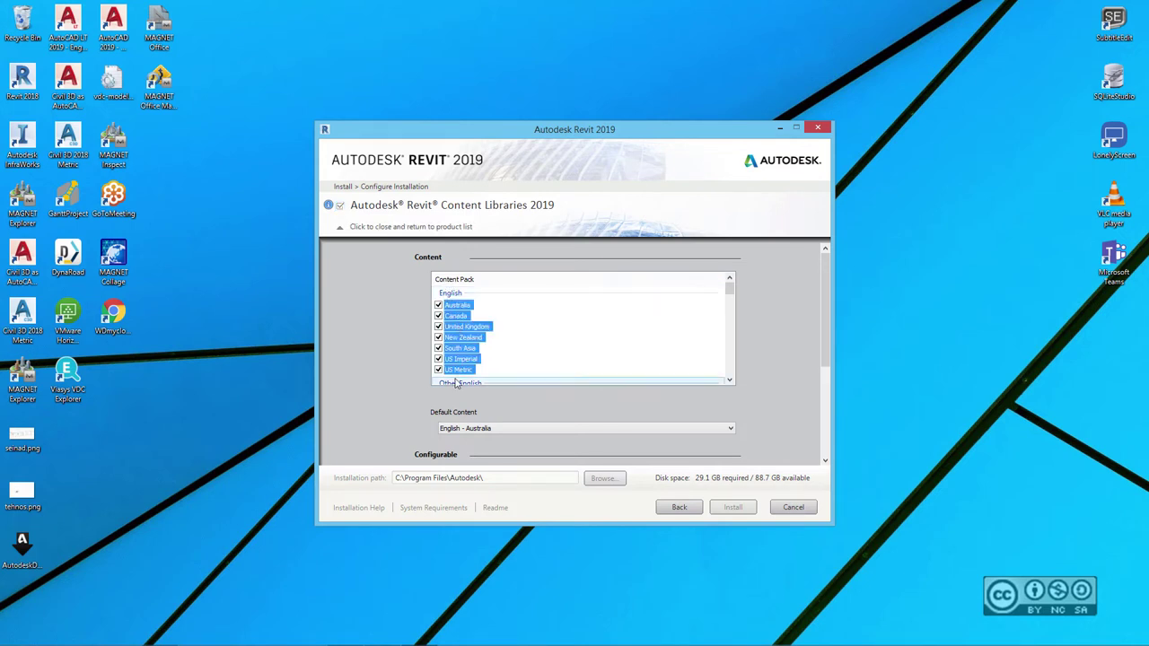
left_click(438, 306)
left_click(508, 314)
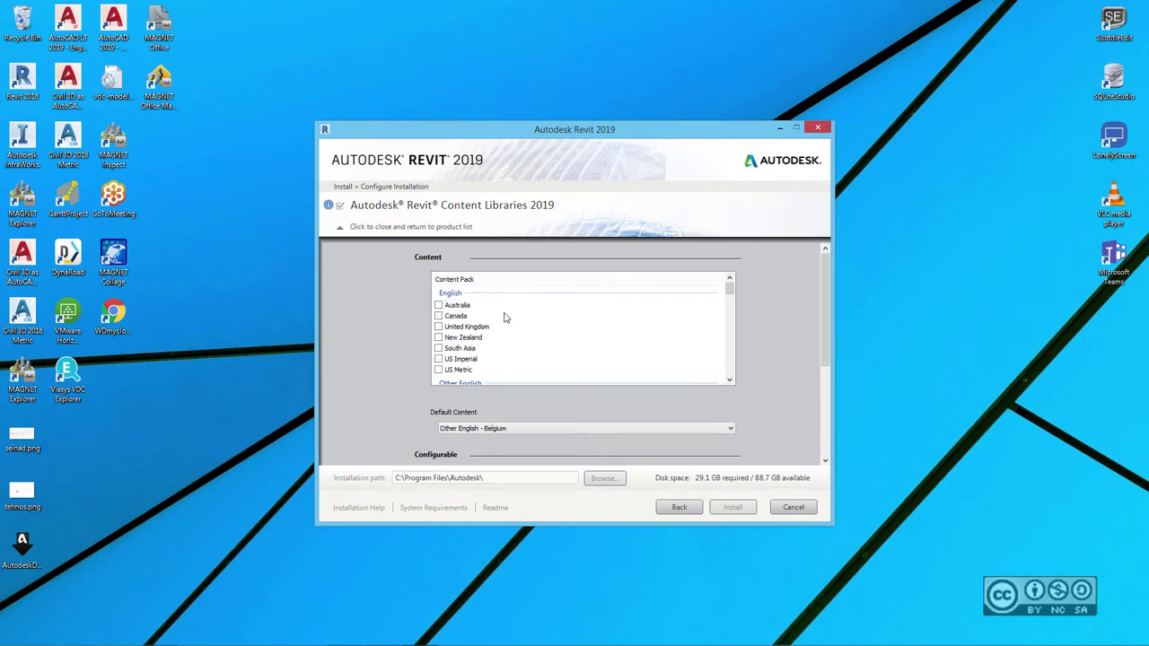
key("End")
left_click(536, 319)
left_click(440, 371)
left_click(730, 380)
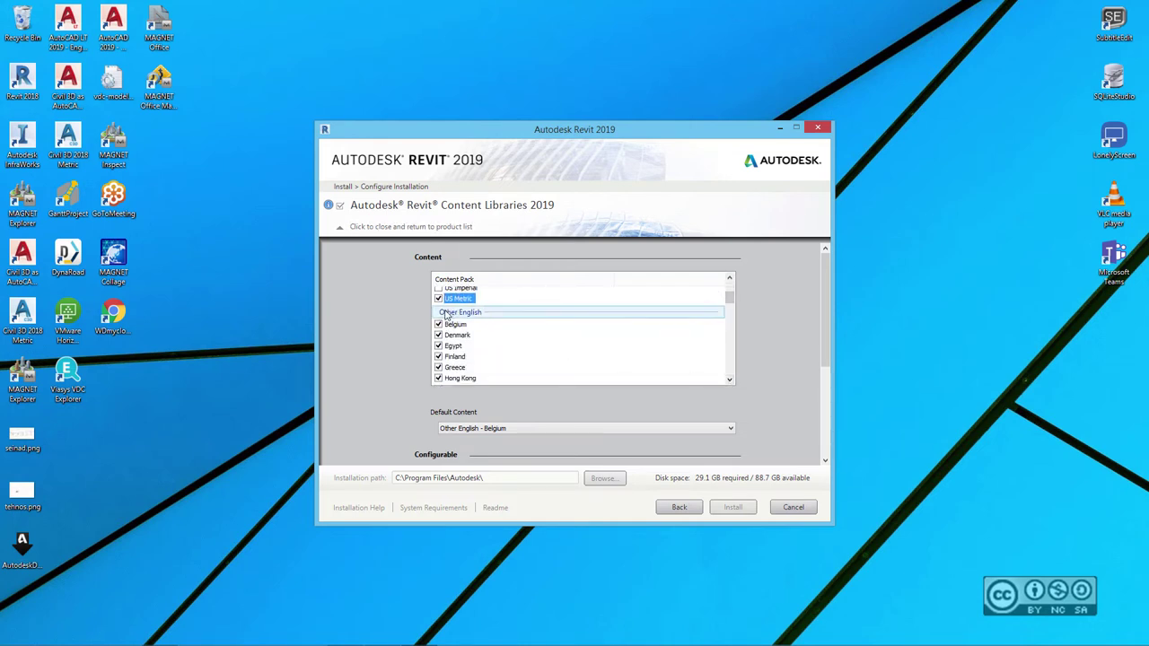
Uncheck all the Other English content packs as well
left_click(486, 314)
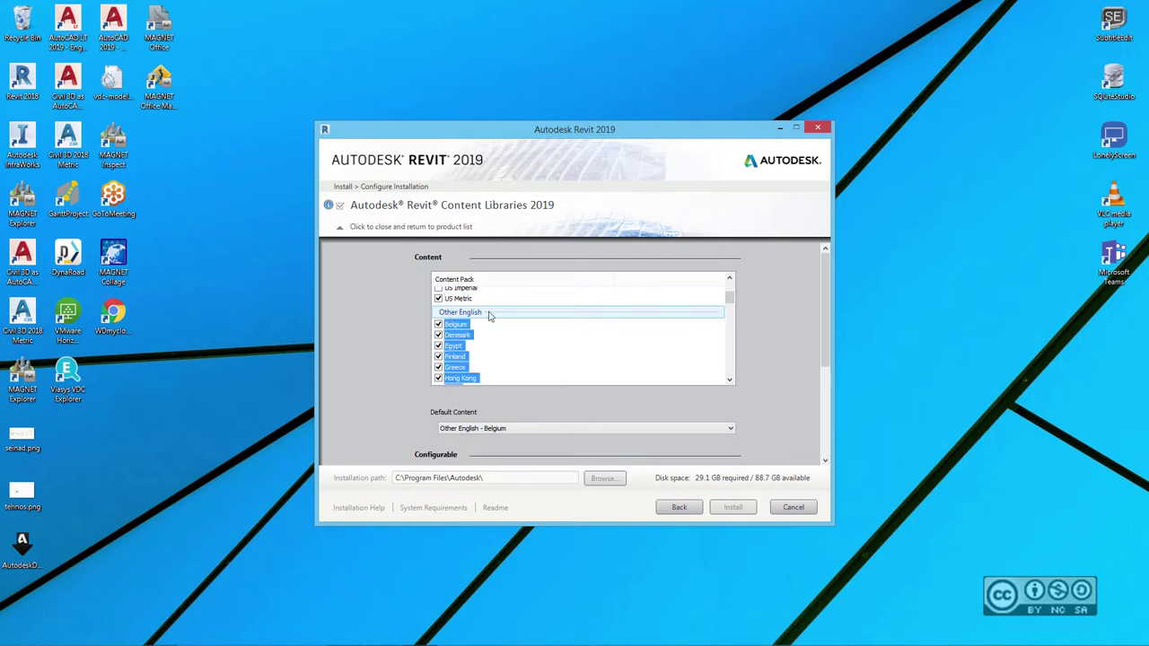
left_click(438, 327)
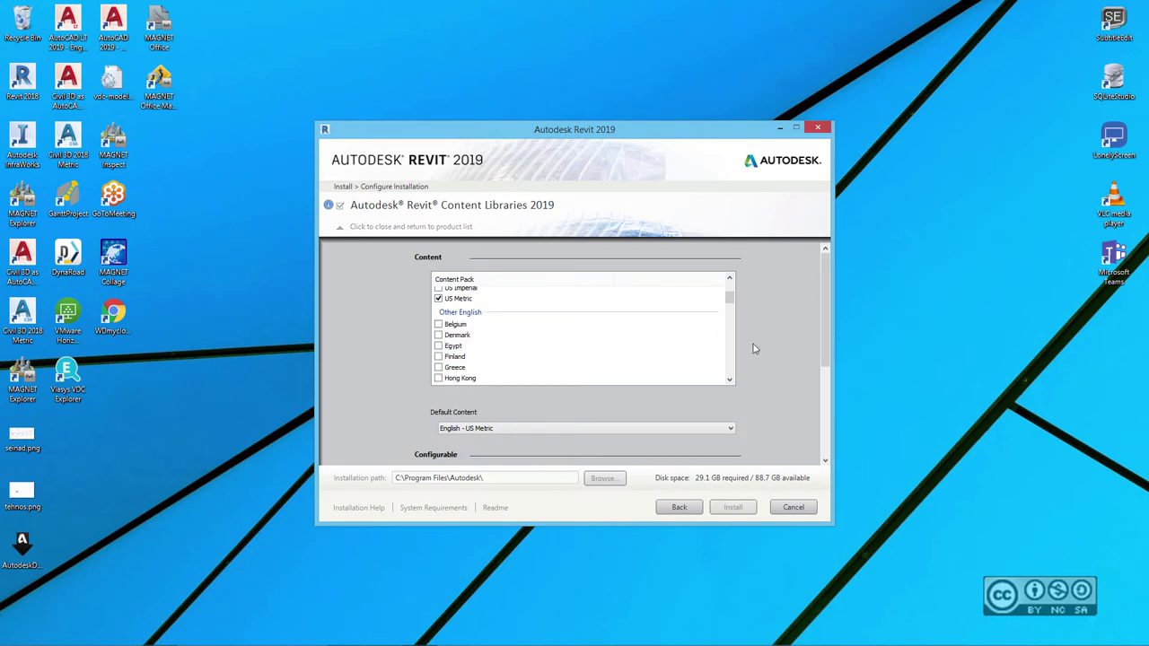
scroll(729, 305, "down", 1)
left_click_drag(730, 306, 736, 282)
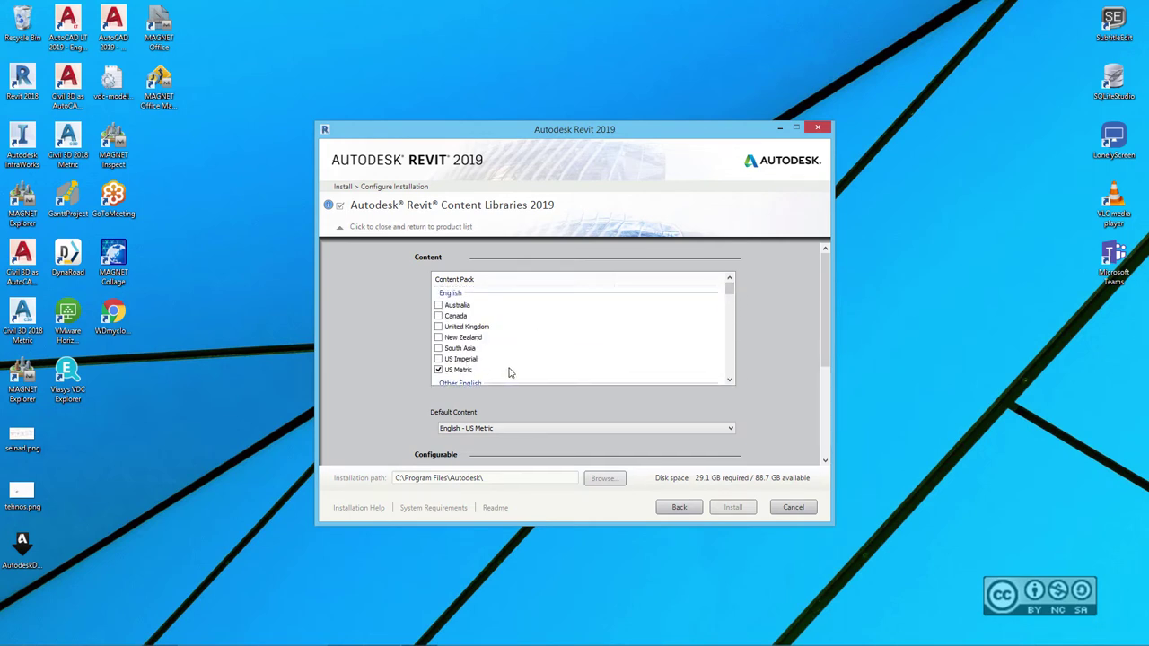
Keep only the US Metric pack, confirming English - US Metric as the default content
scroll(719, 391, "down", 3)
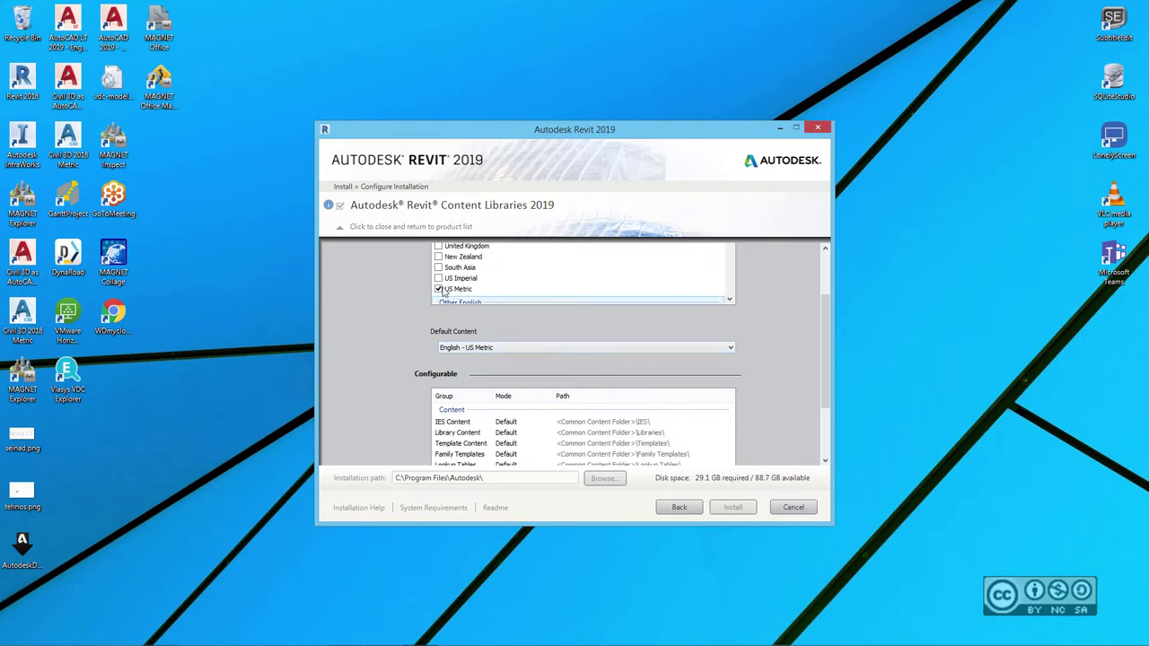
left_click(438, 278)
left_click(485, 347)
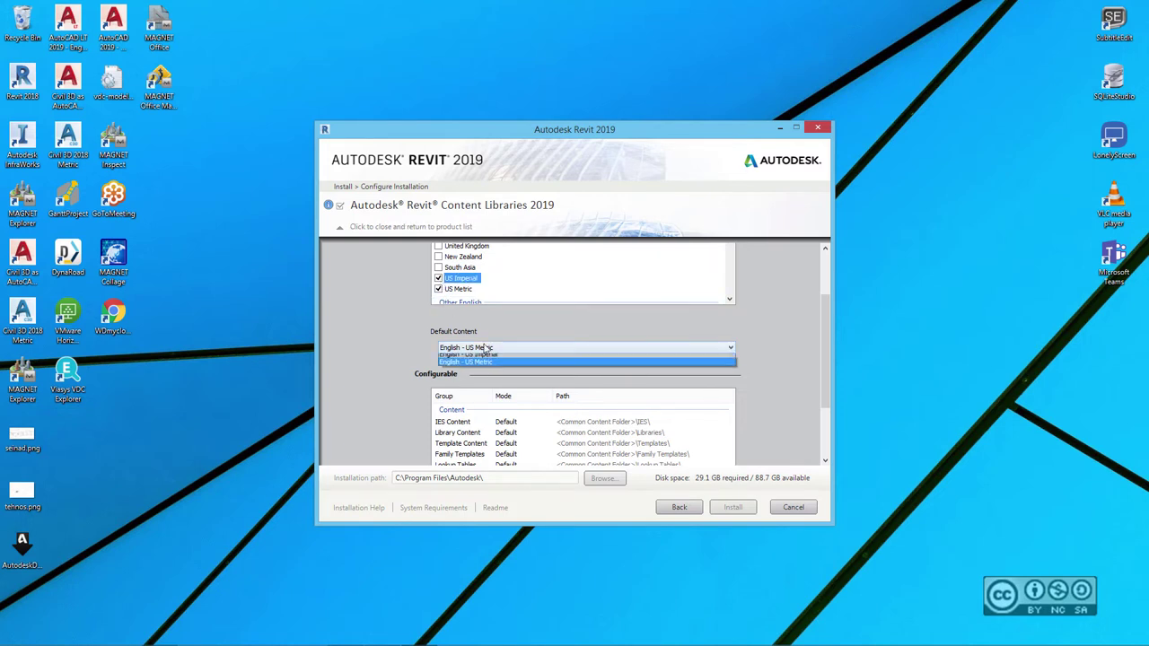
left_click(417, 331)
left_click(438, 278)
left_click(485, 348)
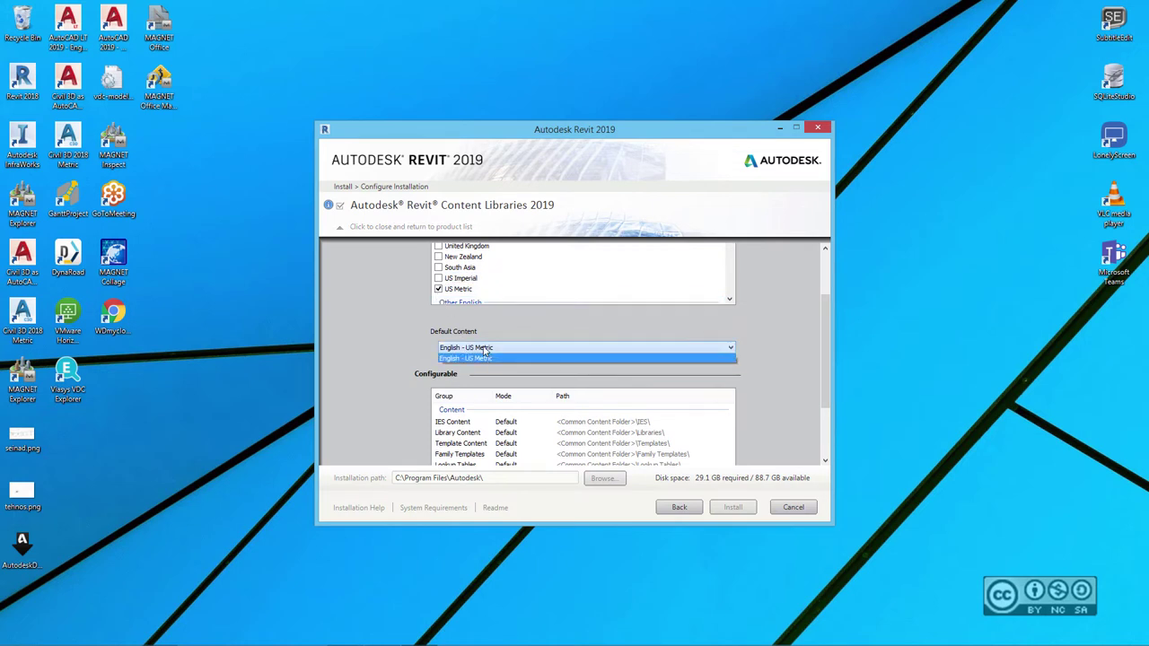
left_click(485, 351)
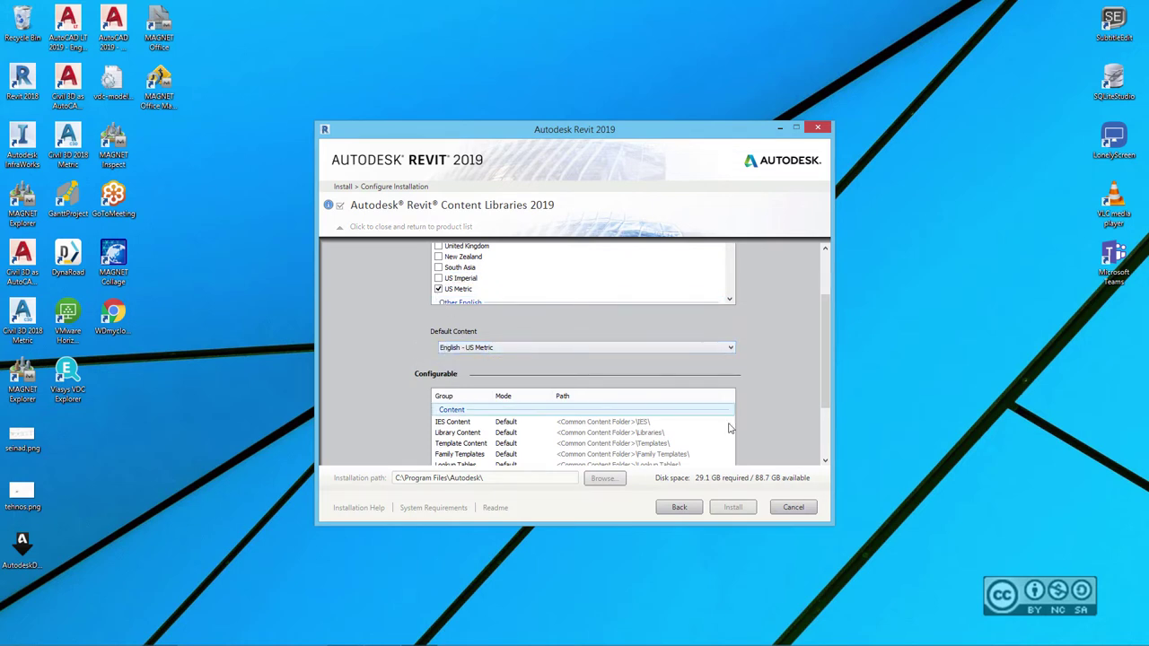
scroll(386, 340, "down", 1)
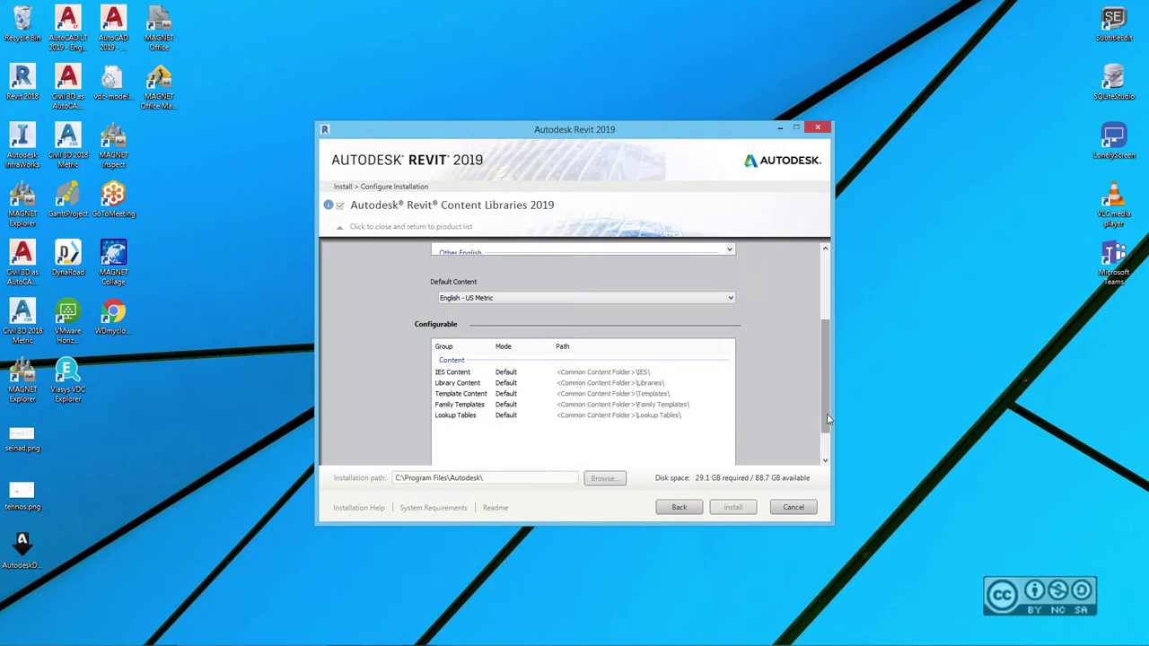
scroll(827, 422, "up", 3)
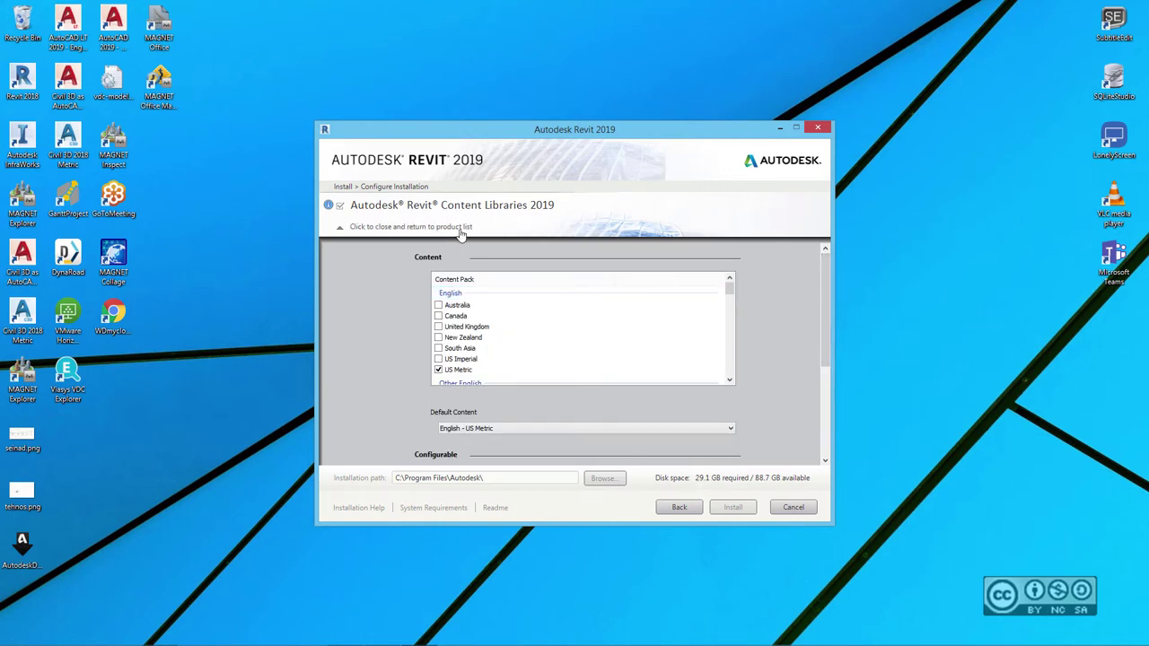
left_click(428, 212)
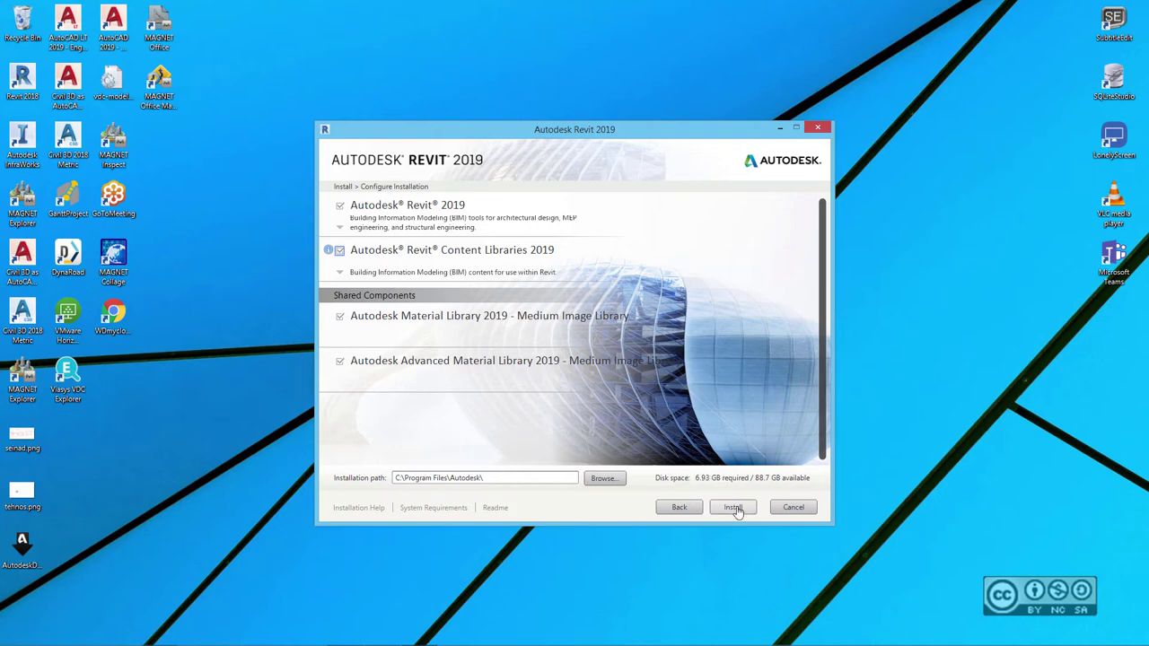
Install the selected products and wait for the Installation Complete page
left_click(733, 508)
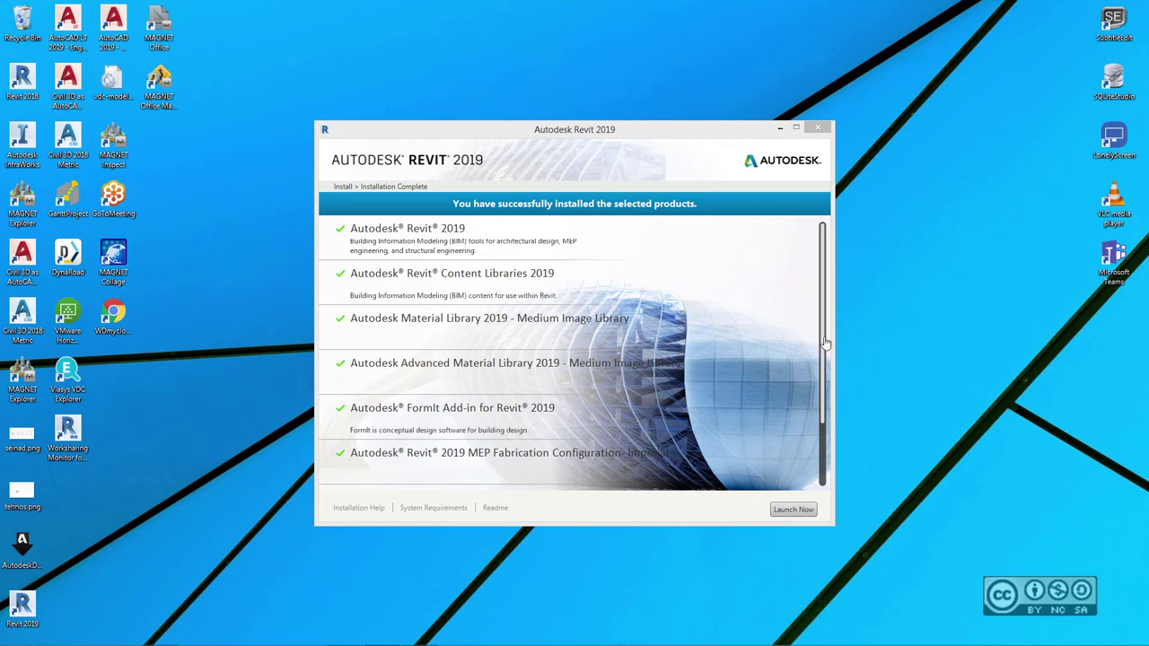
Scroll the Installation Complete list down to Autodesk Desktop App to review every installed component
mouse_move(822, 343)
left_mouse_down()
mouse_move(823, 388)
mouse_move(824, 323)
left_mouse_up()
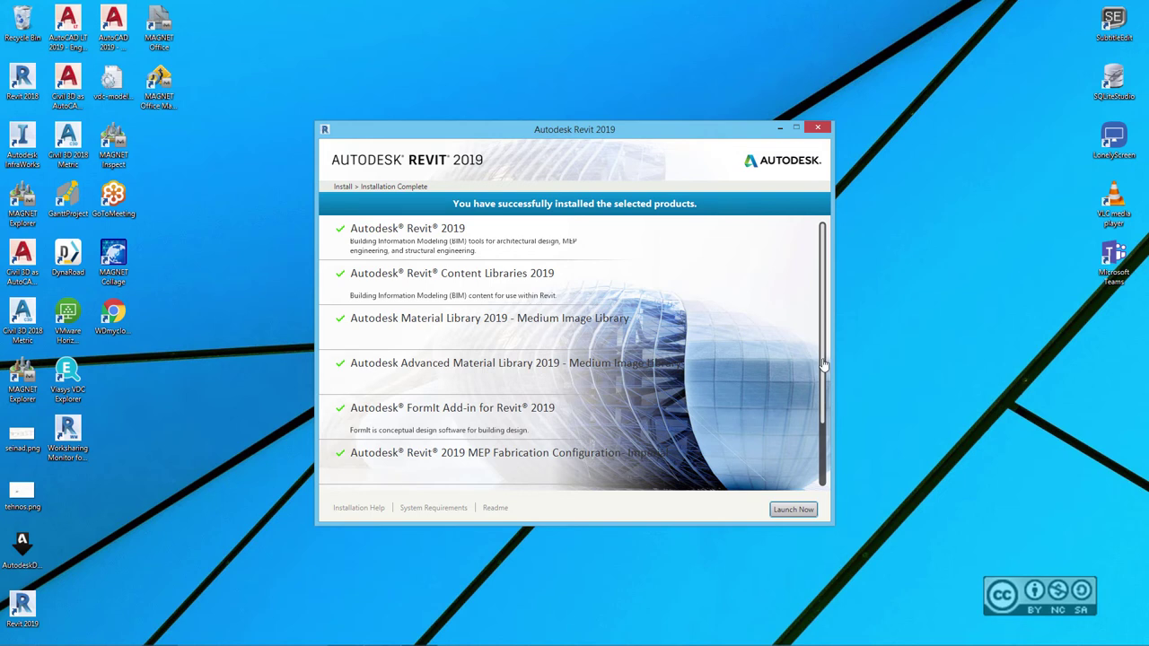
scroll(823, 363, "down", 2)
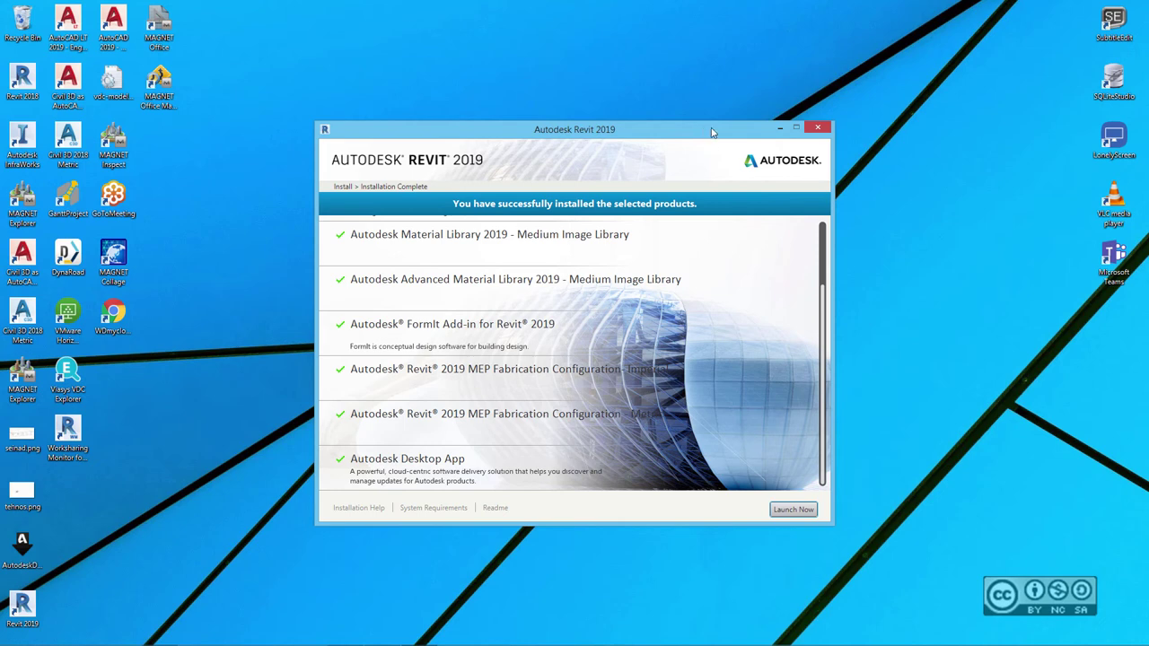
Close the finished installer and launch Revit 2019 from its desktop shortcut
left_click(818, 130)
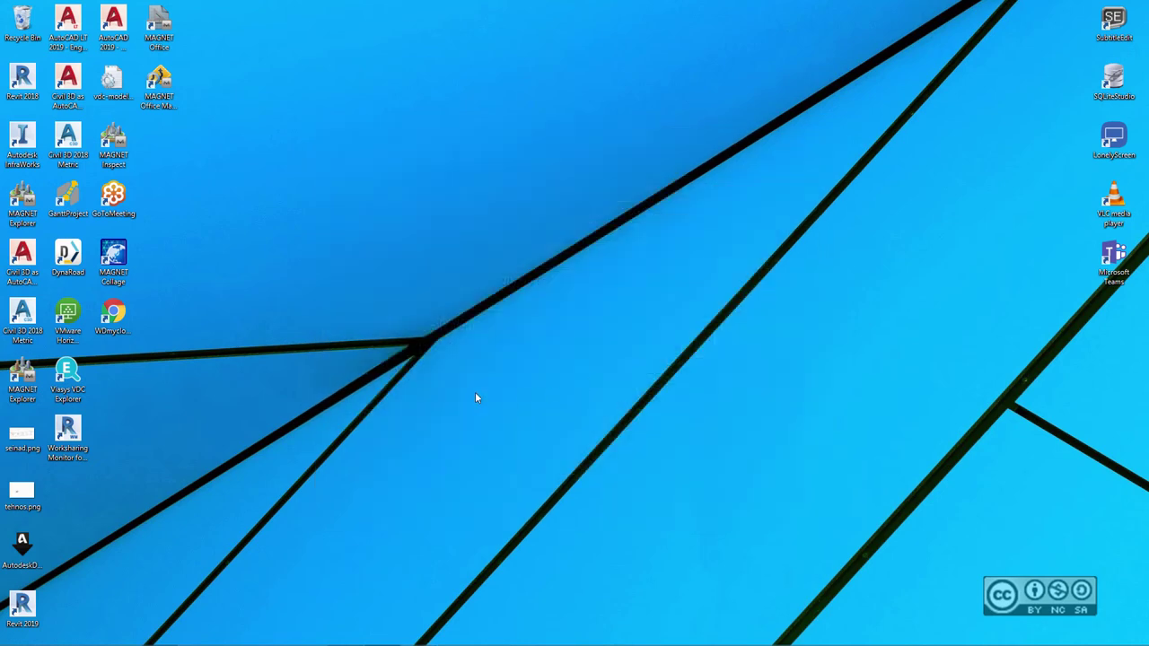
left_click_drag(21, 606, 265, 325)
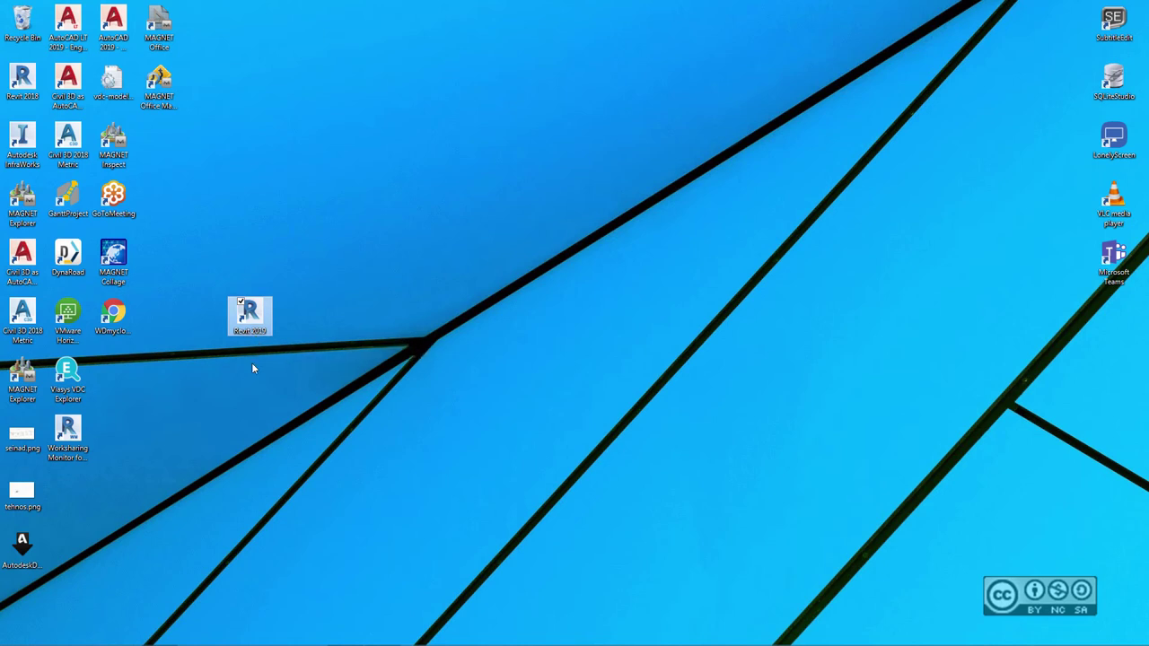
double_click(251, 314)
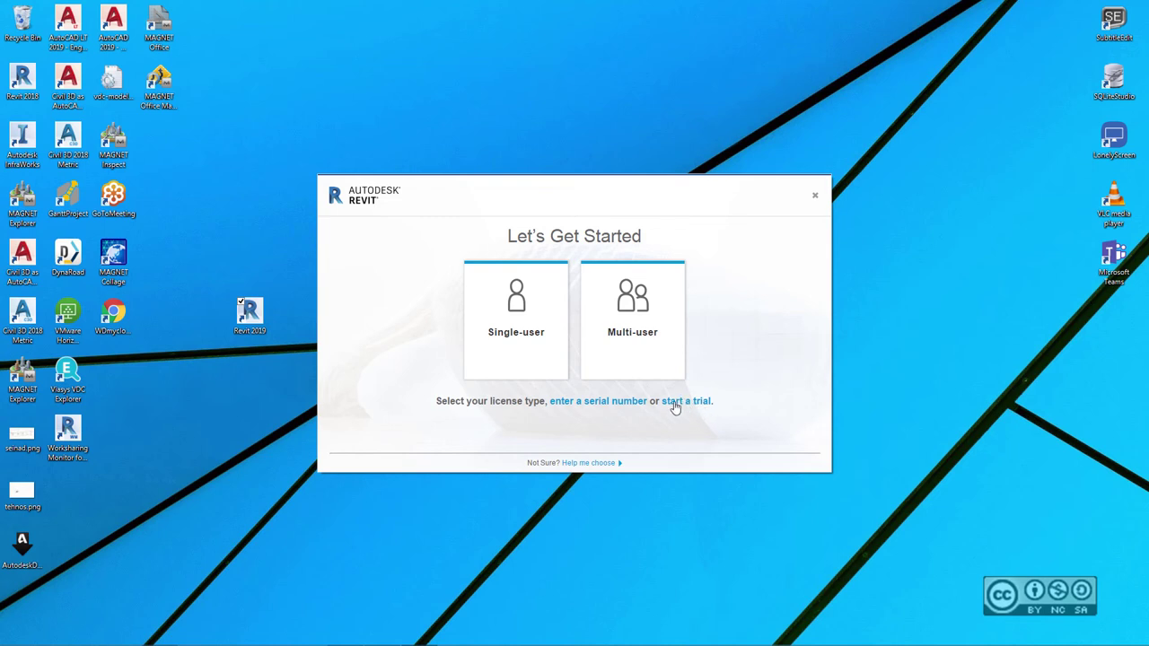
Choose 'start a trial' in the licensing dialog so Revit opens with the 30-day trial welcome
left_click(674, 404)
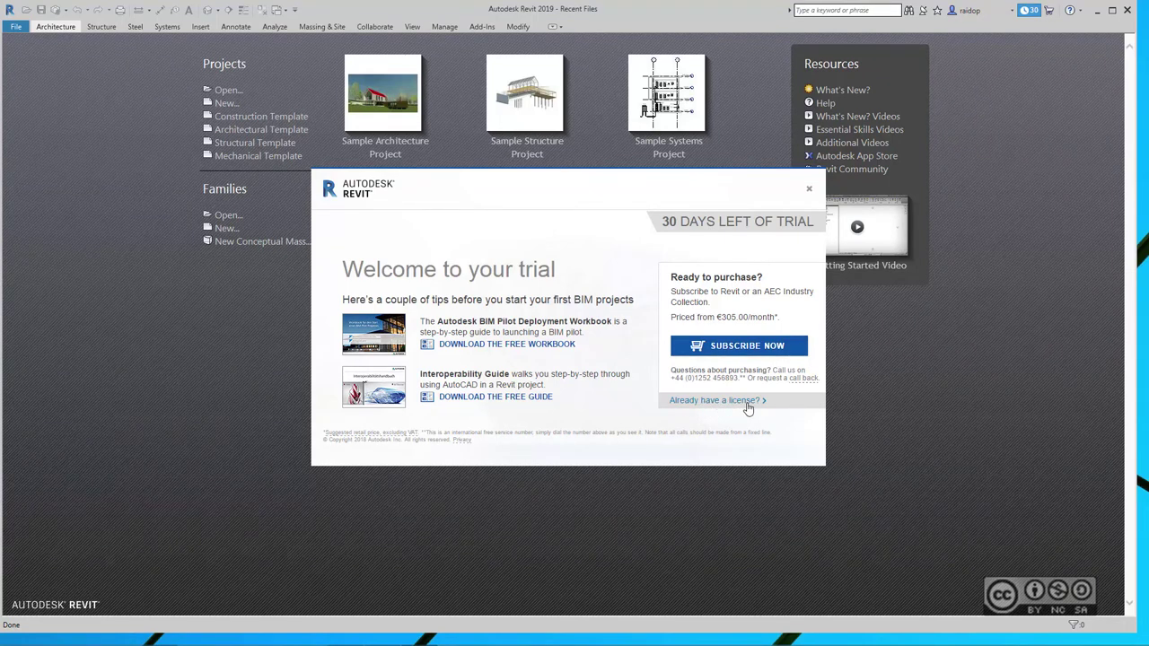
left_click(809, 193)
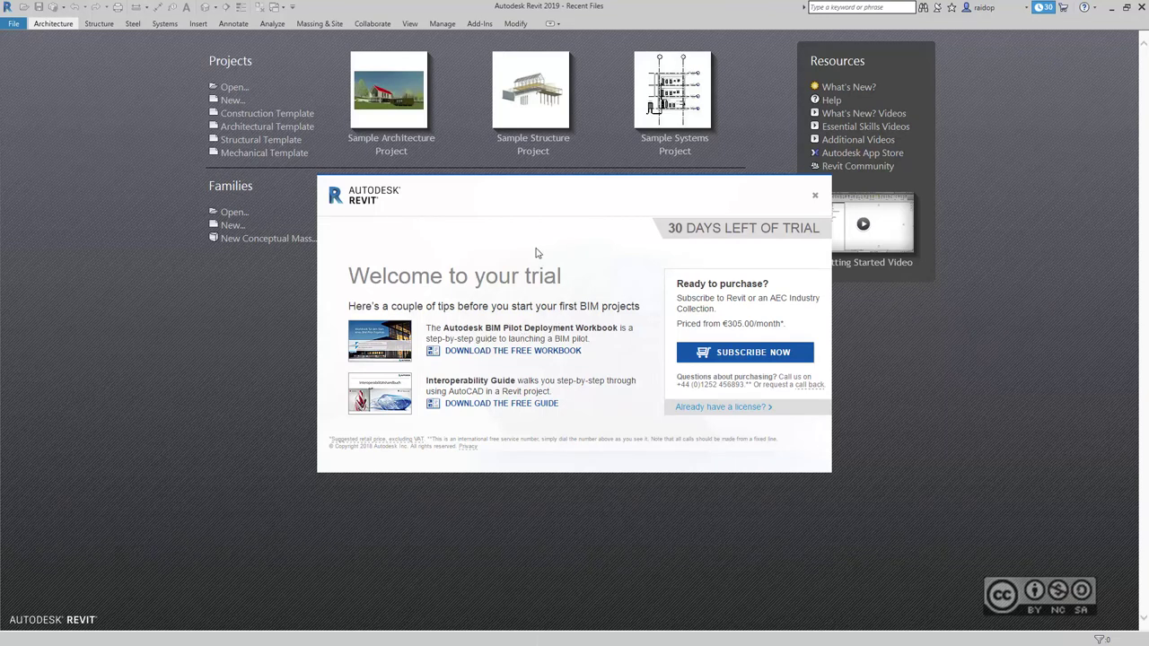
Close the 'Welcome to your trial' notice to reveal the Recent Files page
left_click(814, 199)
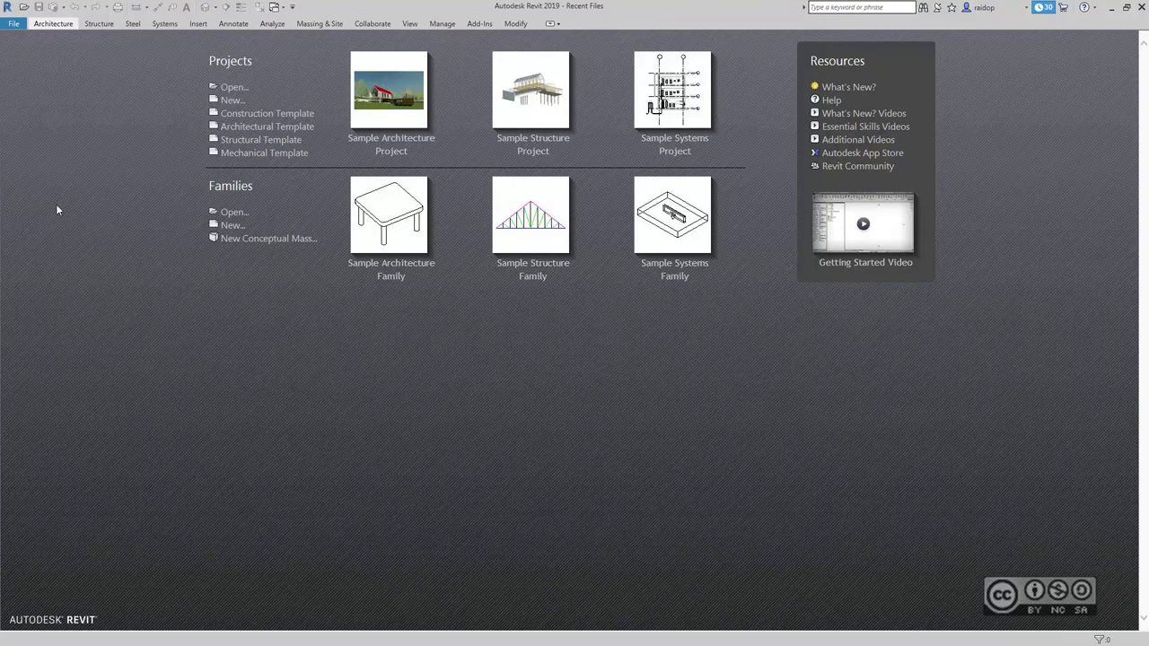
Open the Sample Architecture Project and switch between the A001 - Title Sheet and {3D} views, ending on {3D}
left_click(403, 145)
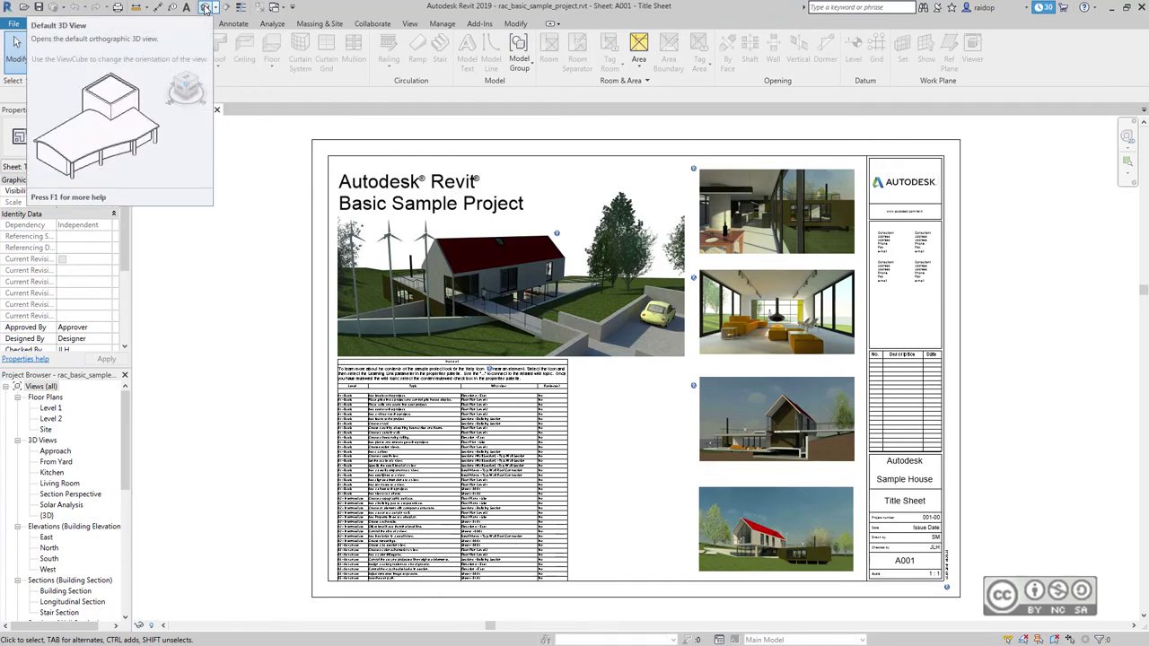
left_click(206, 8)
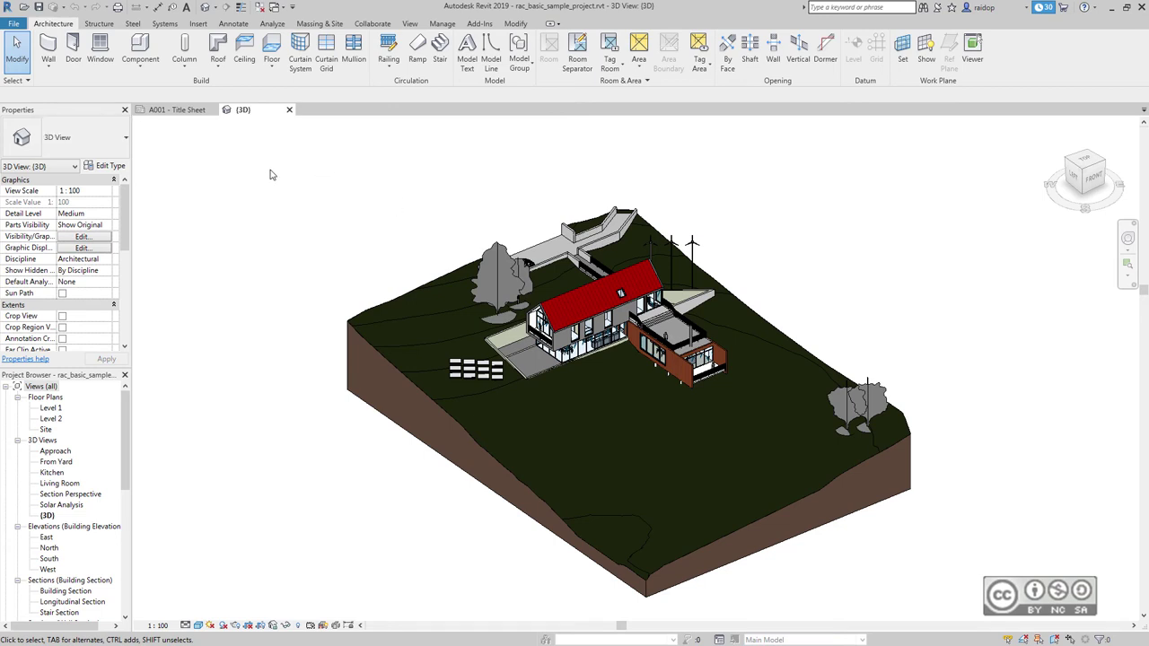
left_click(178, 111)
left_click(244, 111)
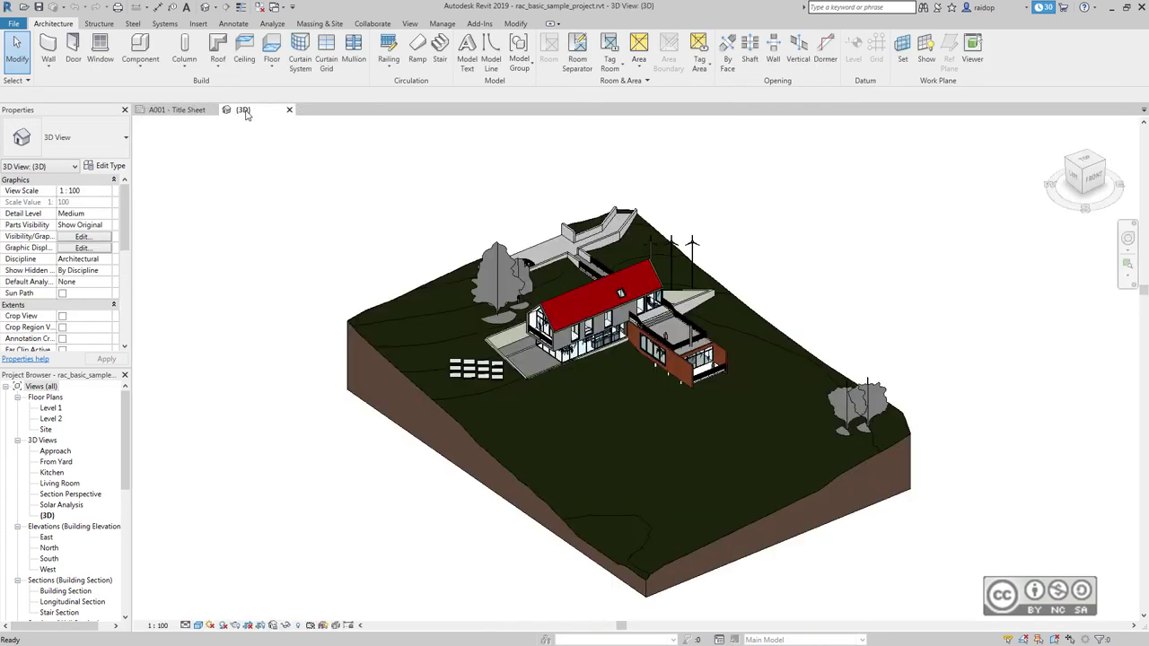
key("ctrl+Tab")
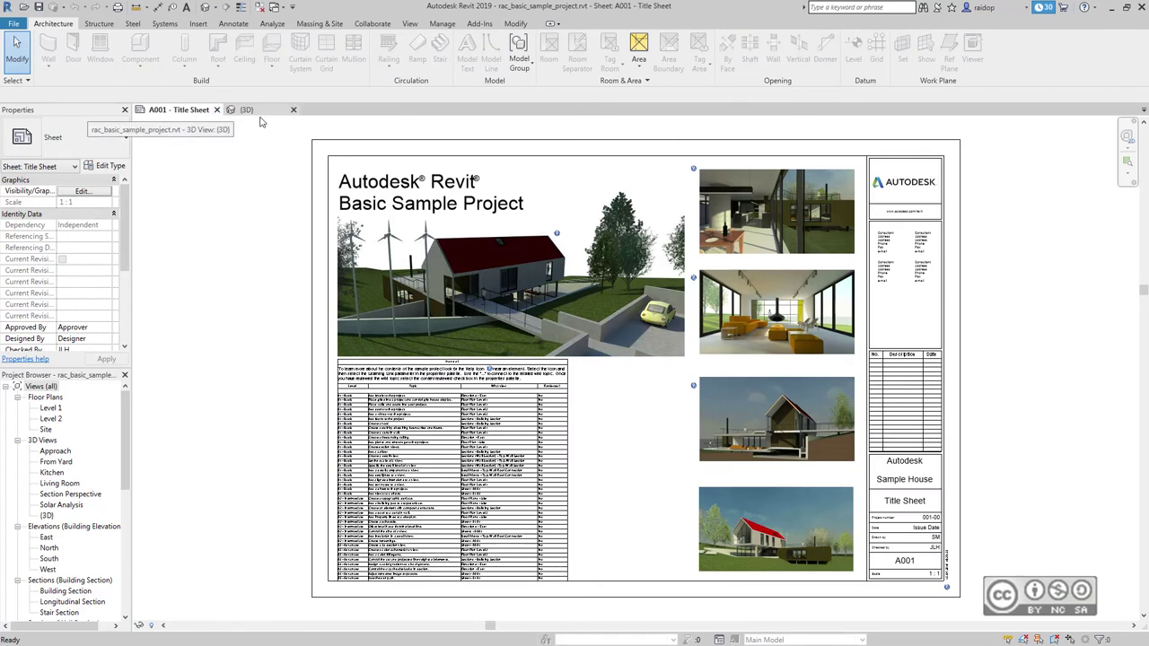
left_click(280, 8)
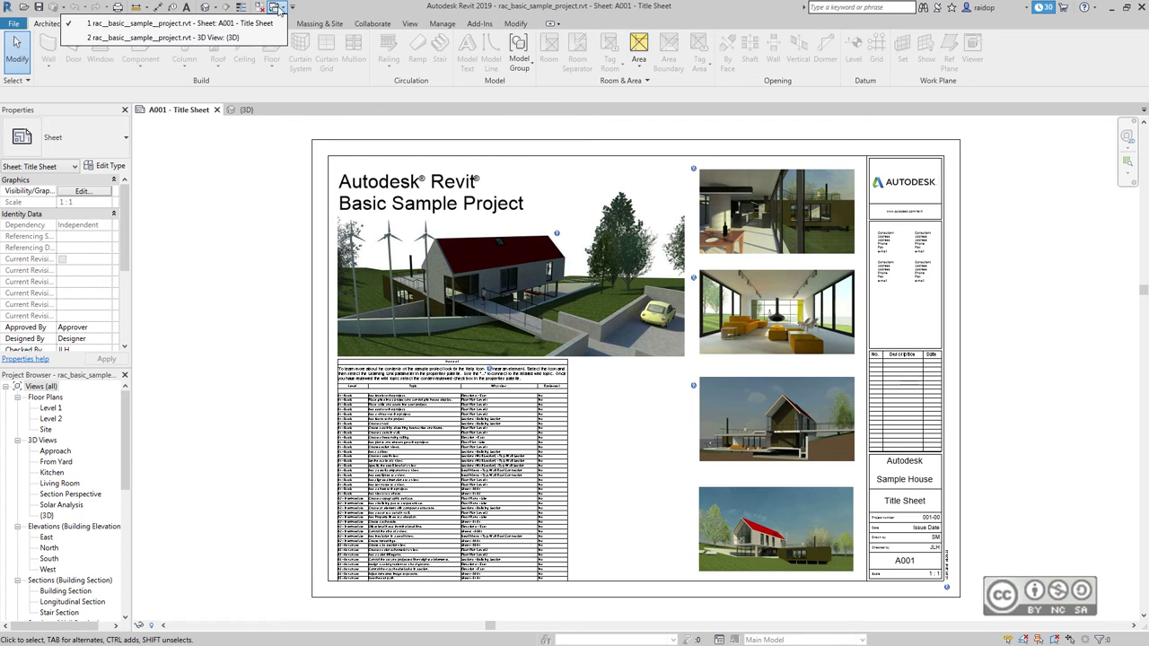
left_click(280, 8)
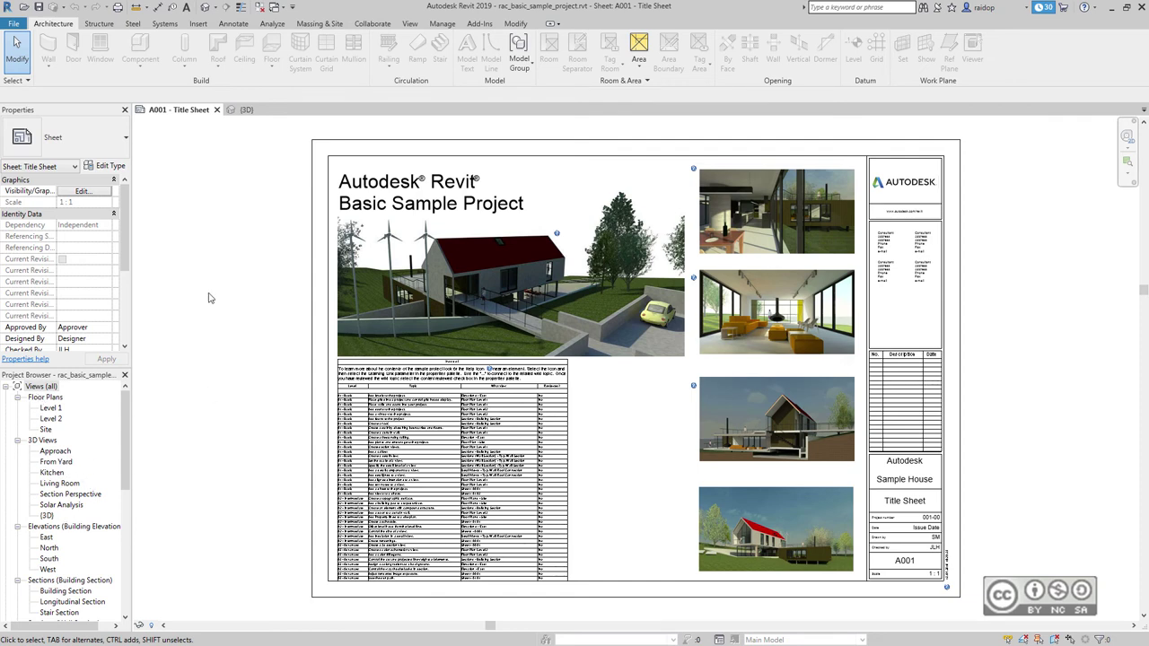
left_click(245, 110)
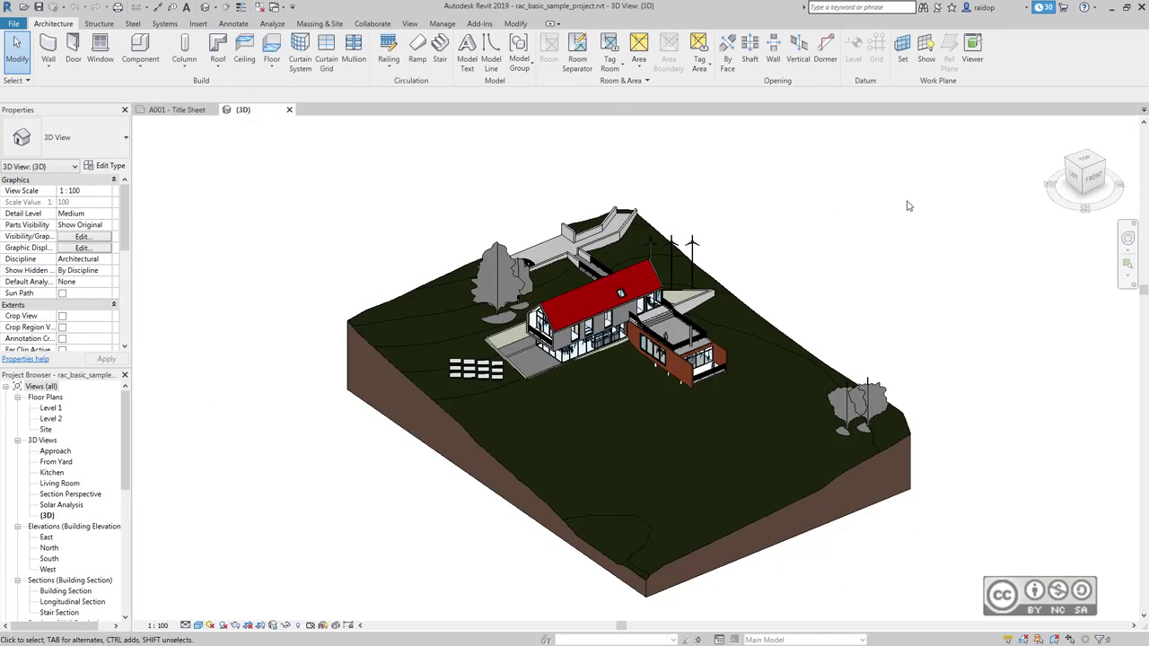
Close the sample project and create a new project from the Architectural Template
left_click(289, 110)
left_click(218, 109)
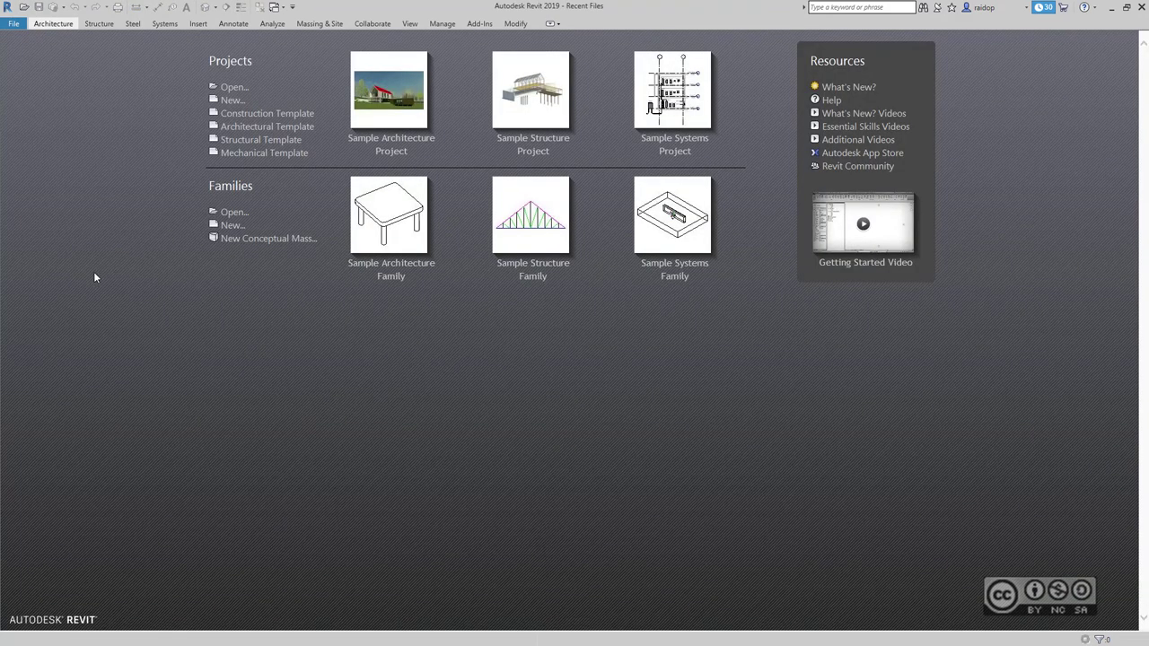
left_click(232, 100)
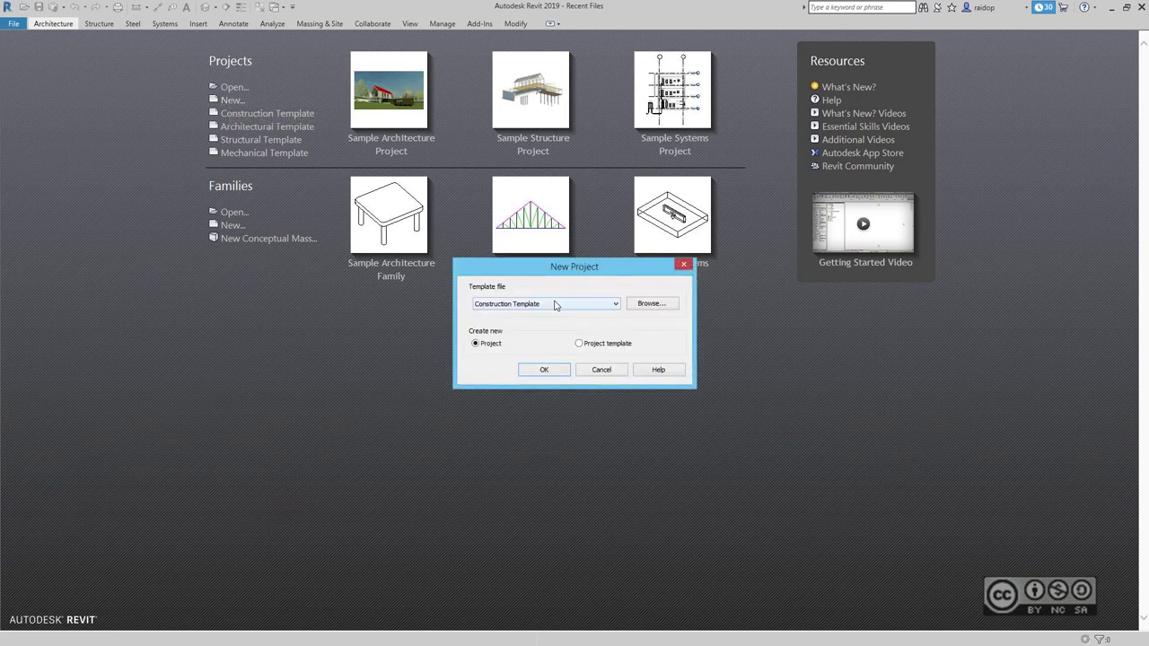
left_click(504, 307)
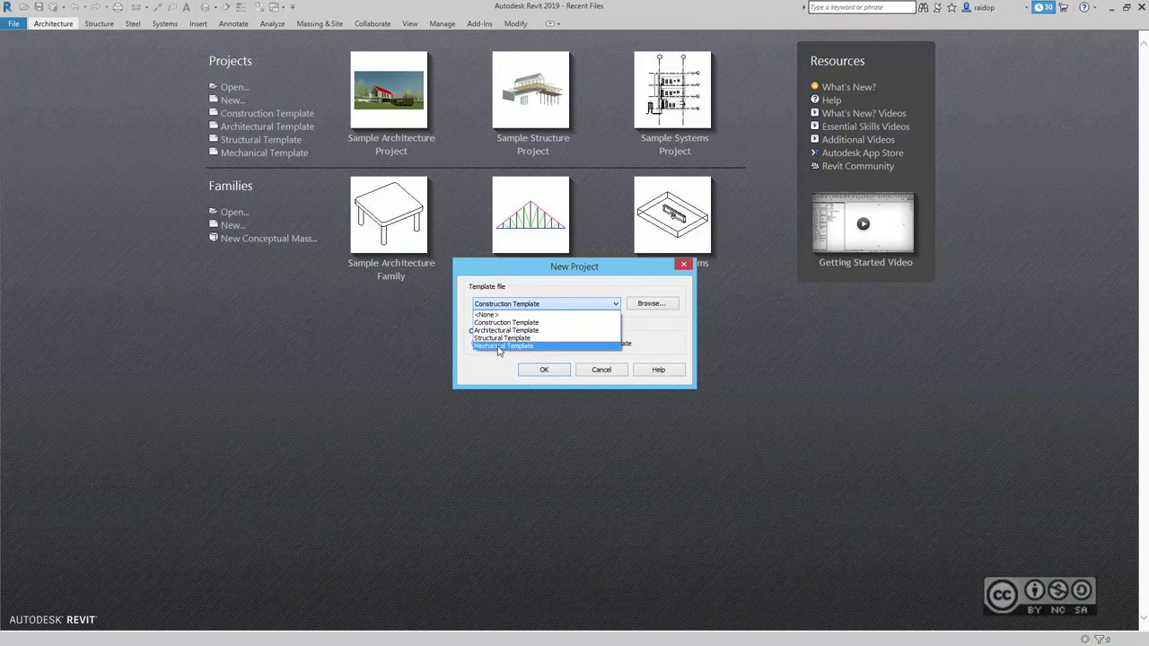
left_click(488, 332)
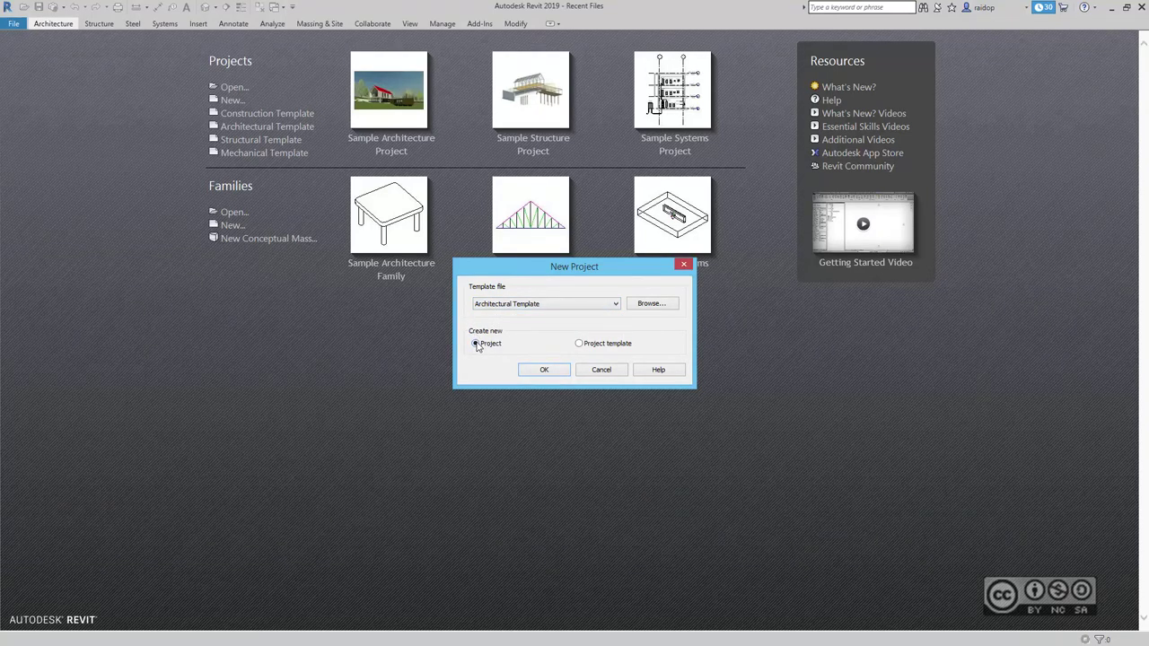
left_click(541, 370)
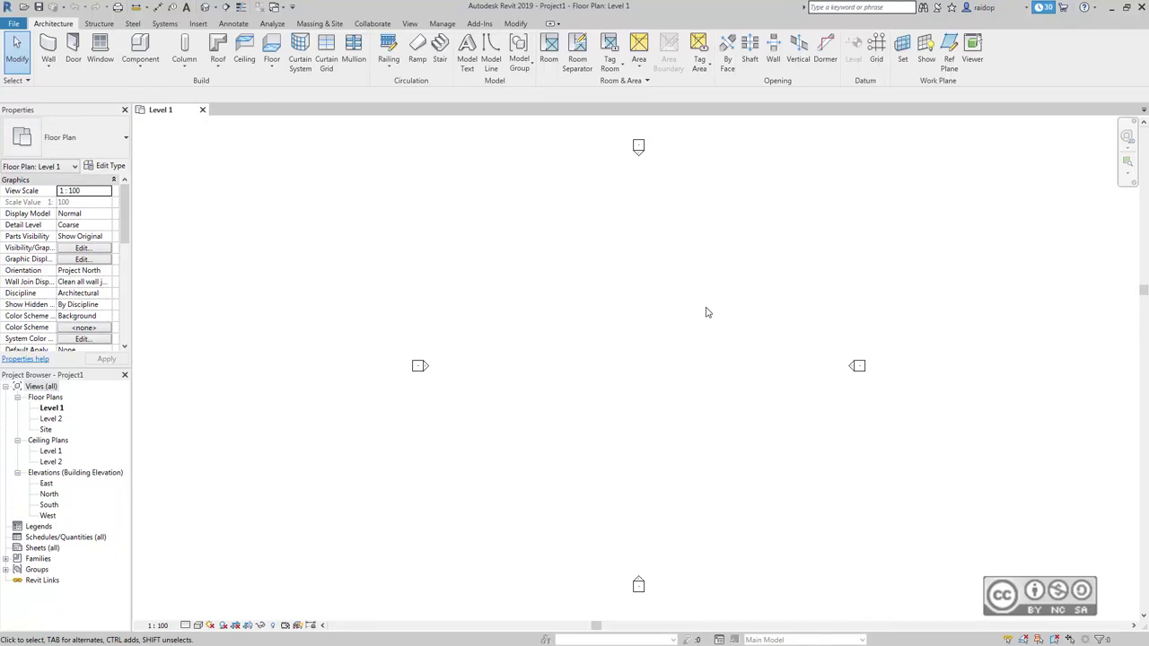
Draw a closed rectangle of four chained walls with the WA wall tool
key("w")
key("a")
left_click(513, 289)
left_click(566, 289)
left_click(566, 331)
left_click(513, 331)
left_click(514, 290)
In the default 3D view, select all four walls and set their Top Constraint to Level 2
left_click(204, 7)
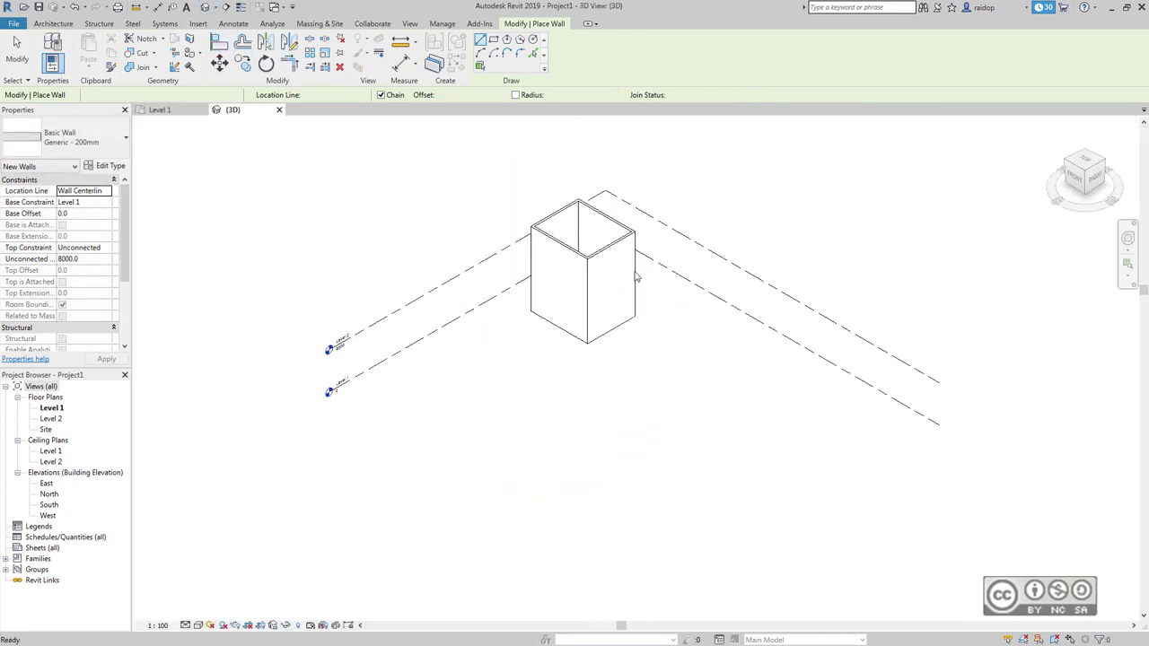
scroll(660, 396, "up", 2)
key("Escape")
key("Escape")
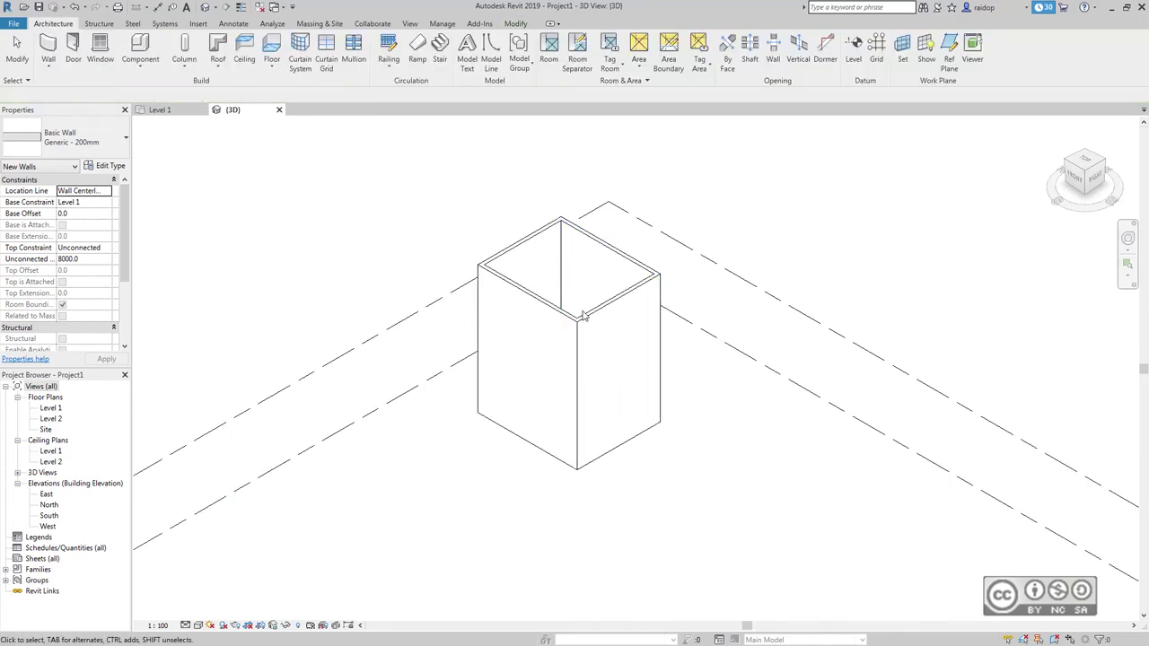
key("Tab")
left_click(543, 313)
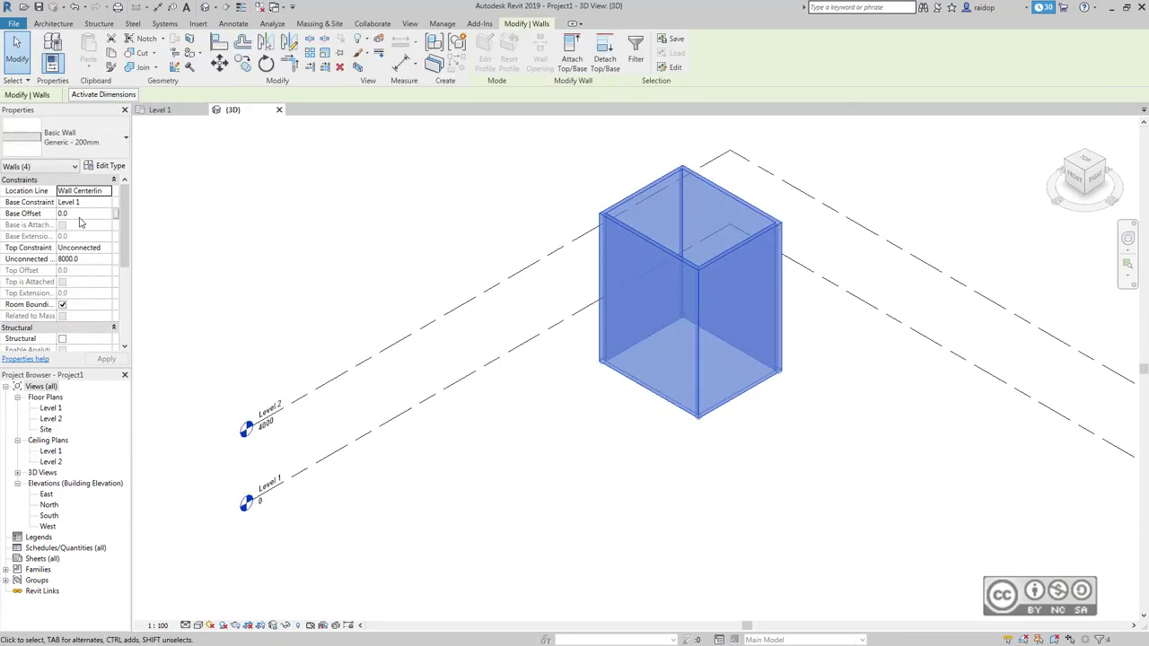
left_click(95, 248)
left_click(107, 249)
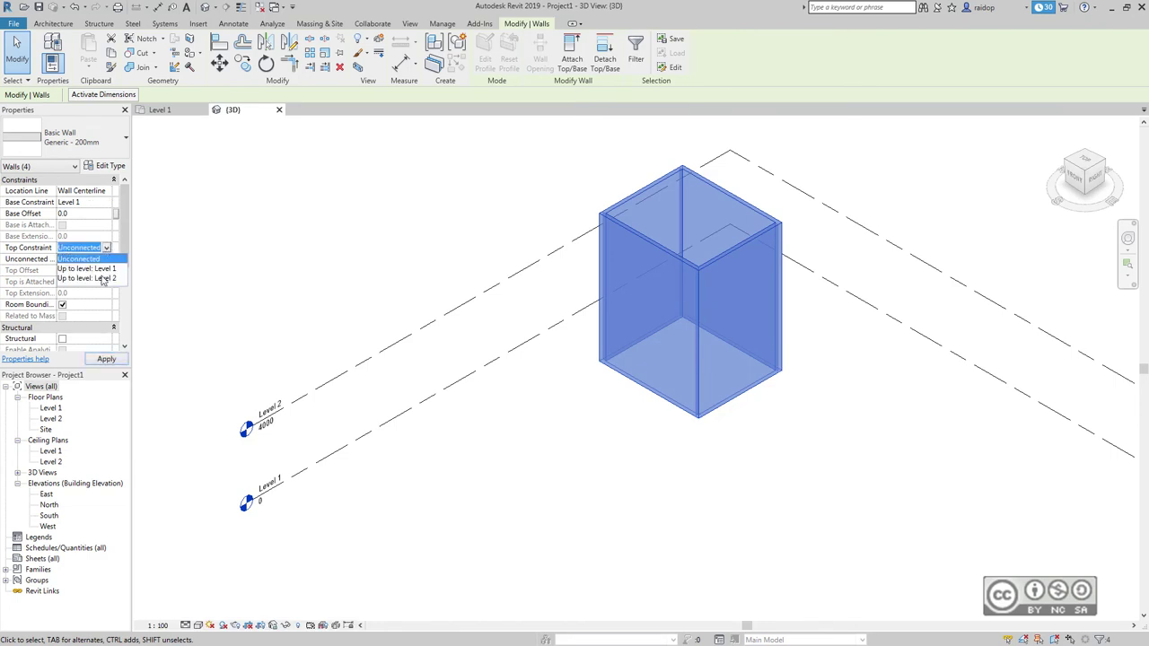
left_click(102, 278)
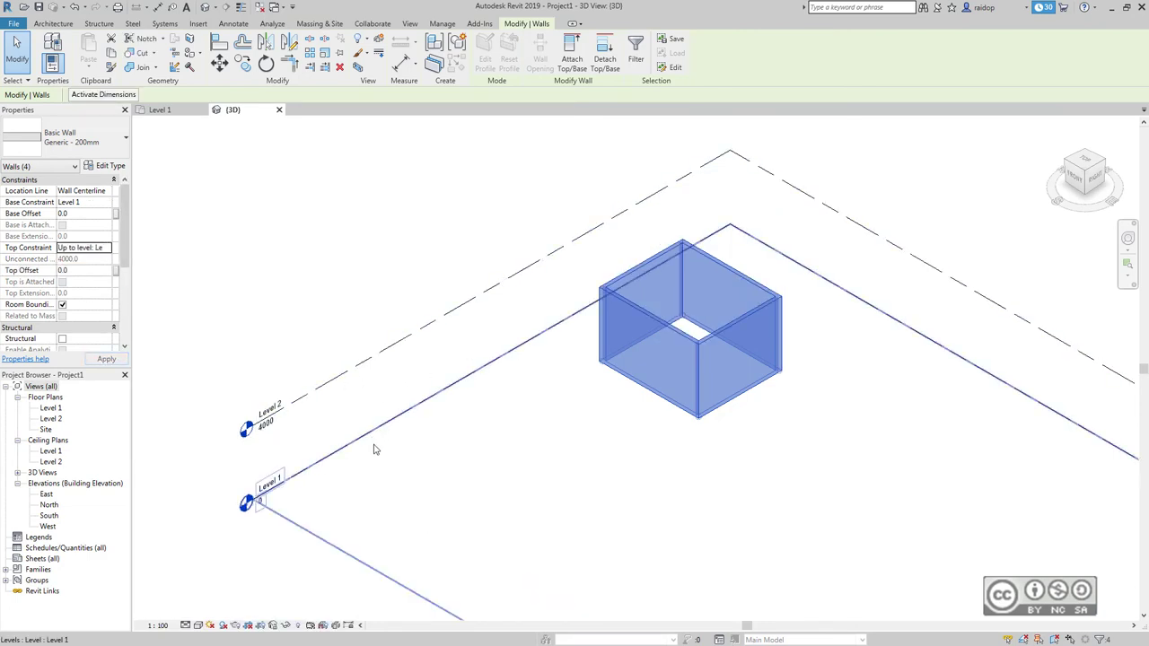
Change the Level 2 elevation to 3000, then orbit to inspect the wall box
left_click_drag(505, 449, 459, 445)
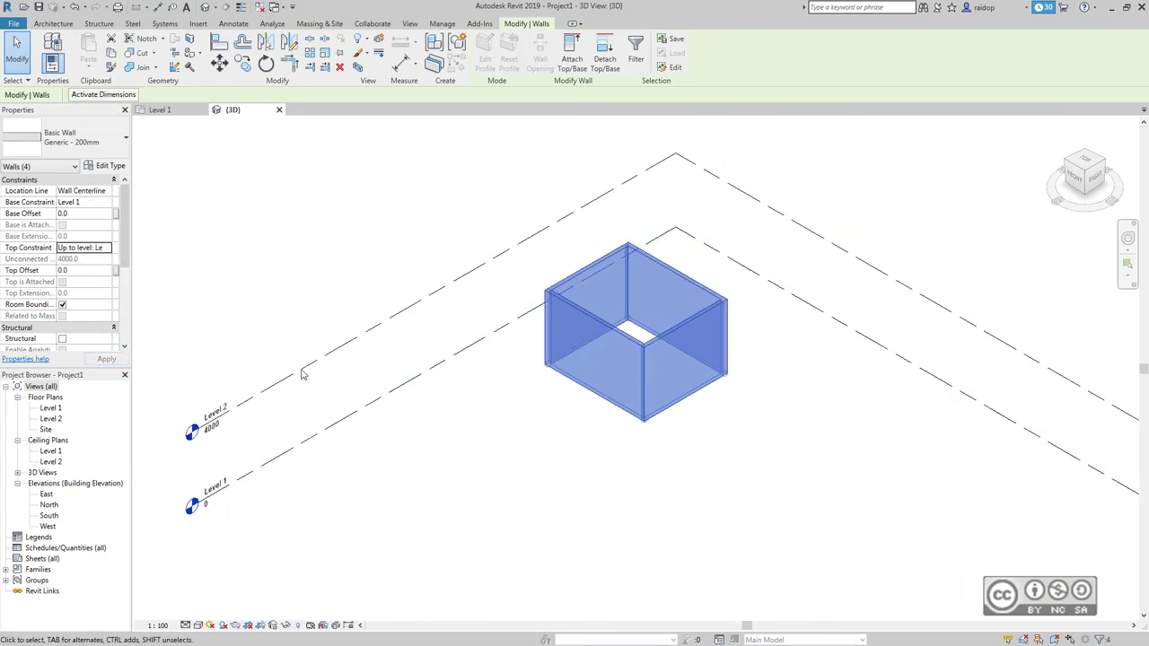
left_click(516, 428)
scroll(511, 427, "down", 3)
scroll(405, 431, "up", 3)
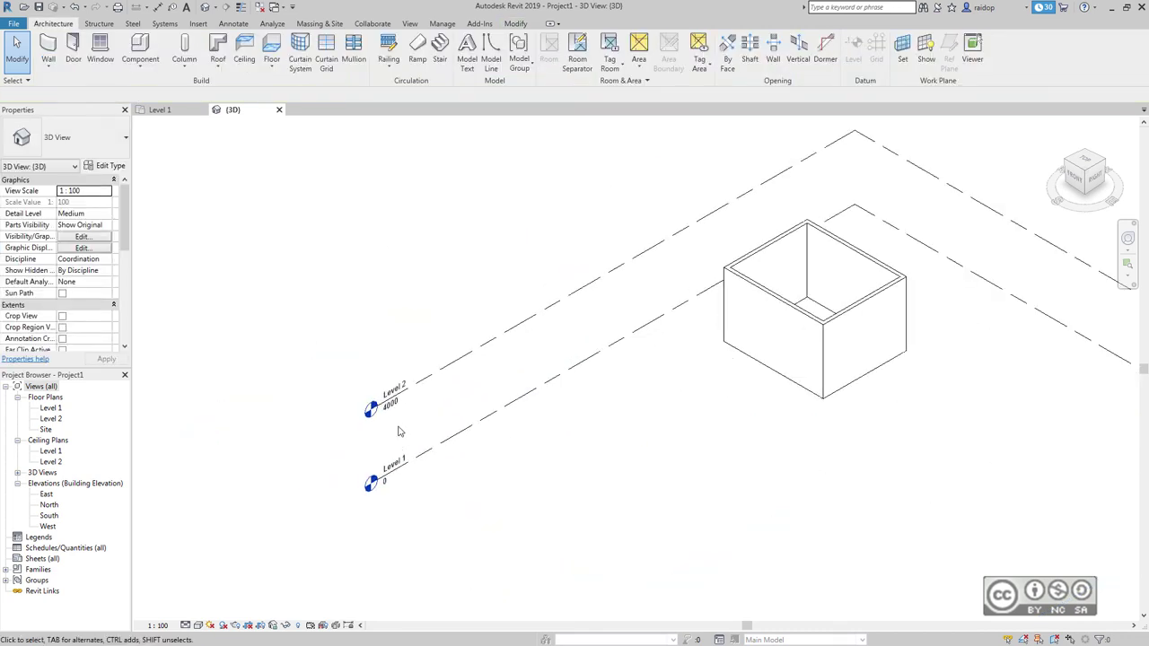
left_click(397, 411)
left_click(393, 406)
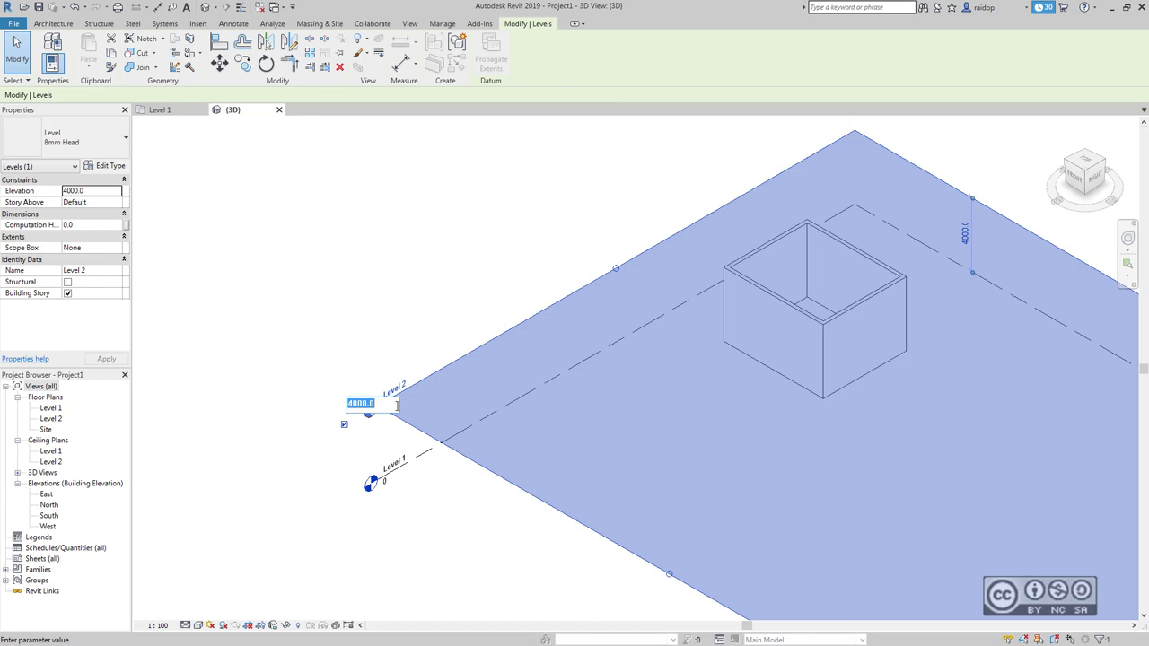
type("3000")
key("Return")
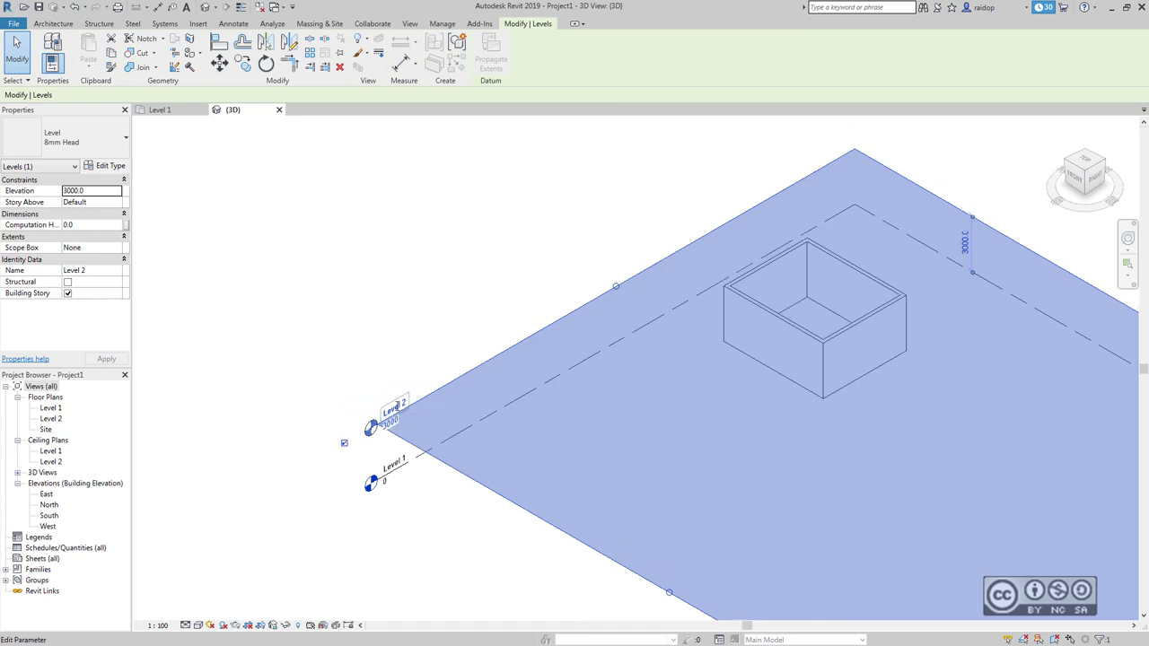
left_click(736, 184)
left_click_drag(736, 184, 498, 373)
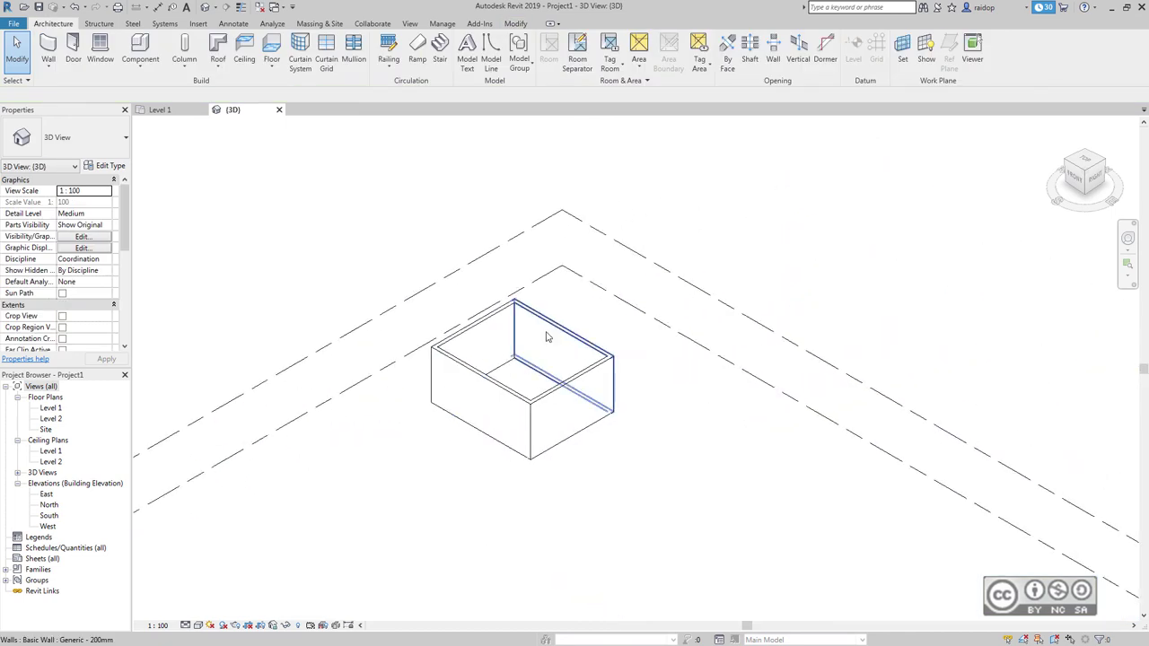
left_click_drag(603, 422, 639, 395)
scroll(649, 441, "down", 2)
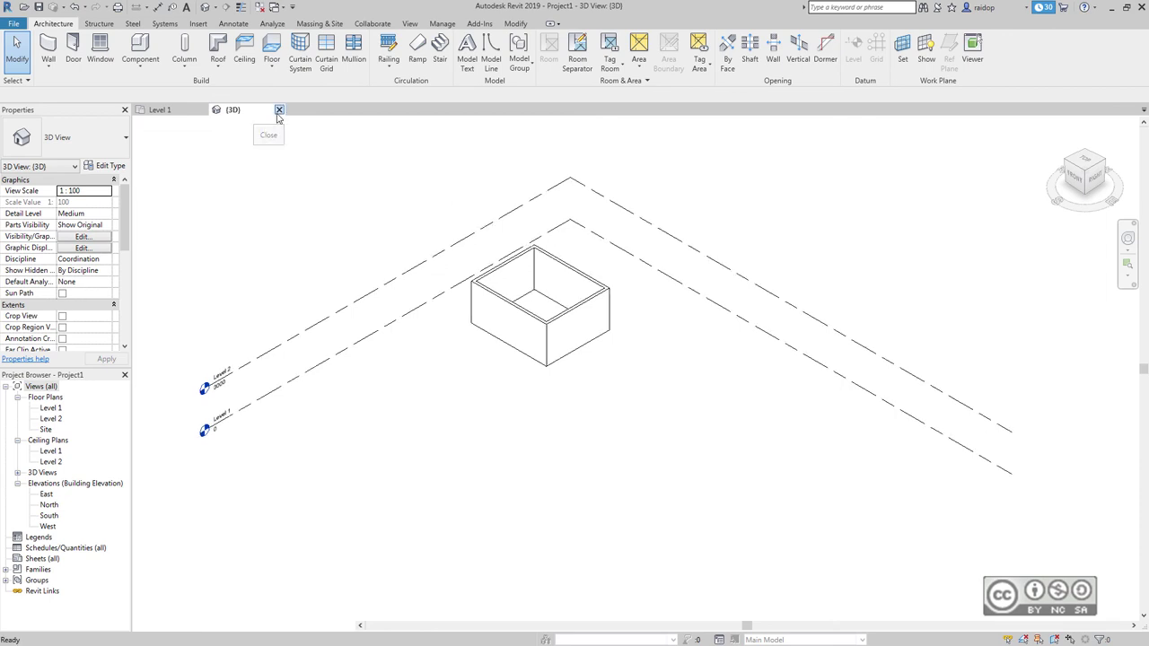
Close the 3D and Level 1 views and discard Project1's changes without saving
middle_click(232, 110)
left_click(202, 109)
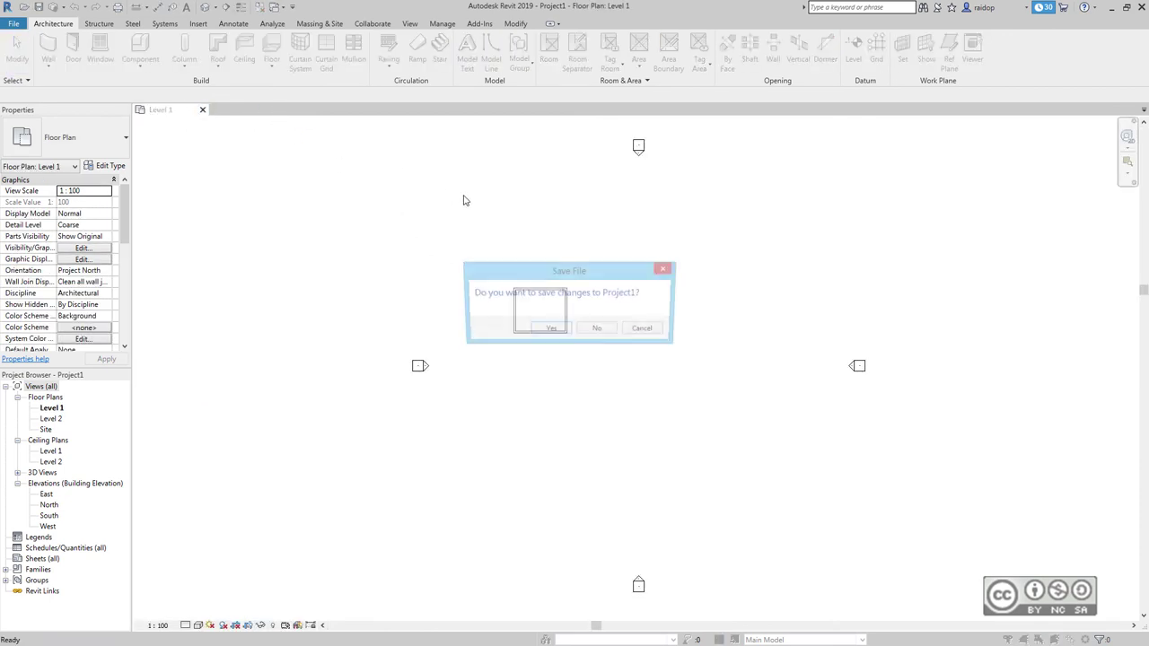
left_click(598, 331)
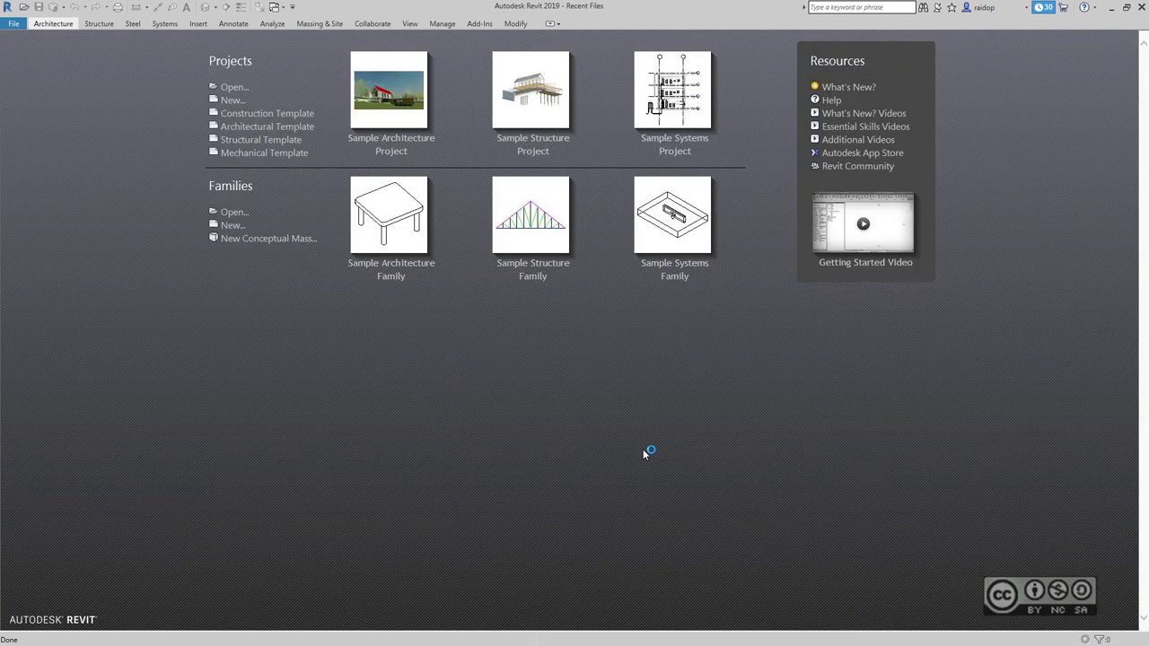